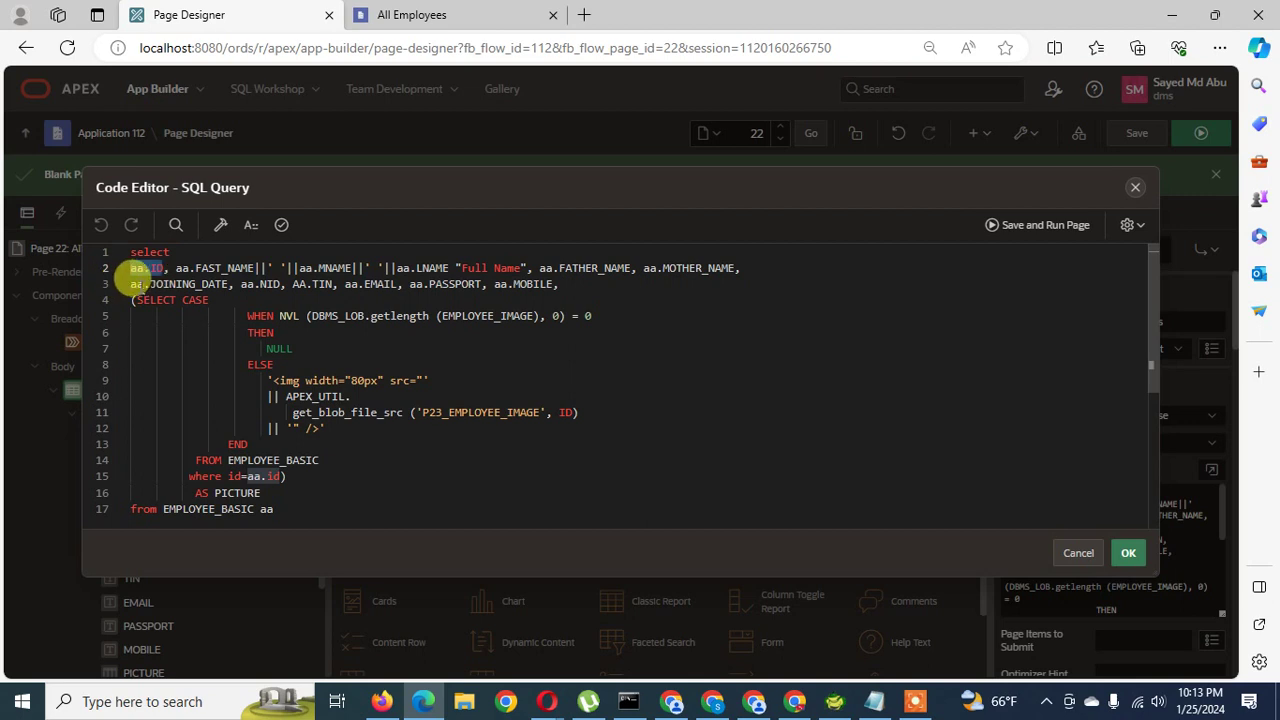
Accept the report's SQL query and set the type of the ID column to Link
left_click(1128, 552)
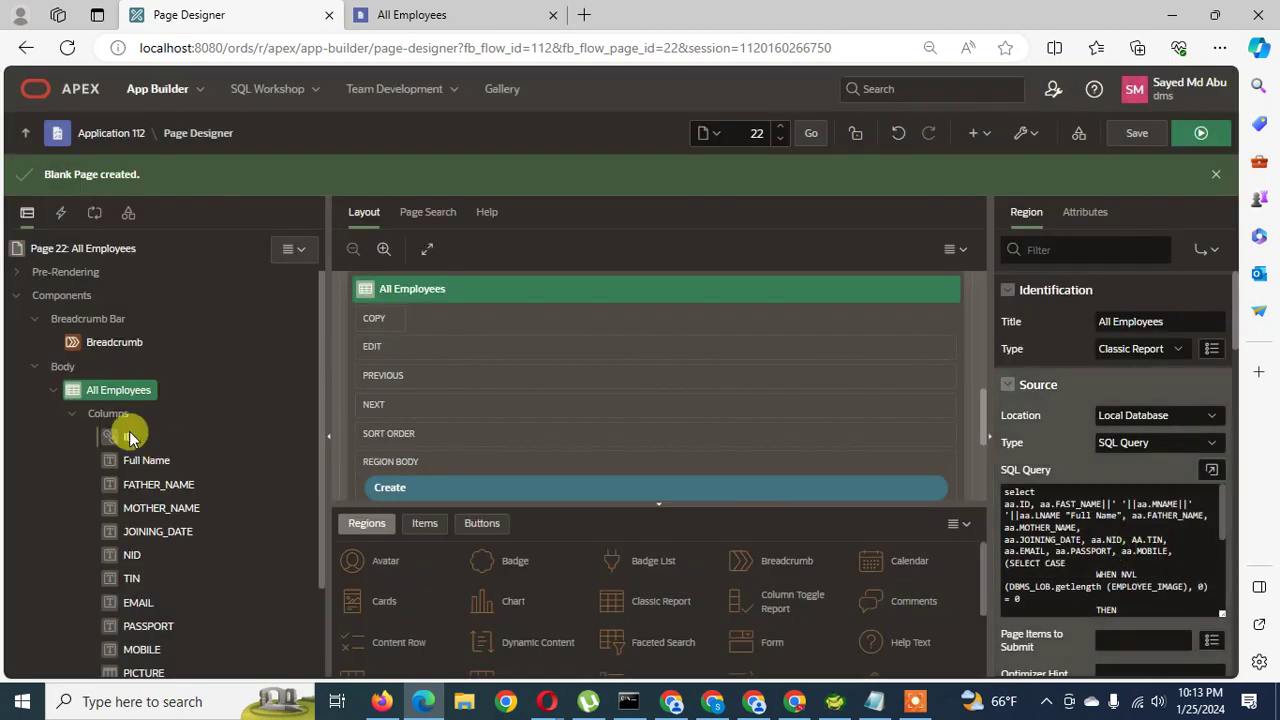
left_click(129, 437)
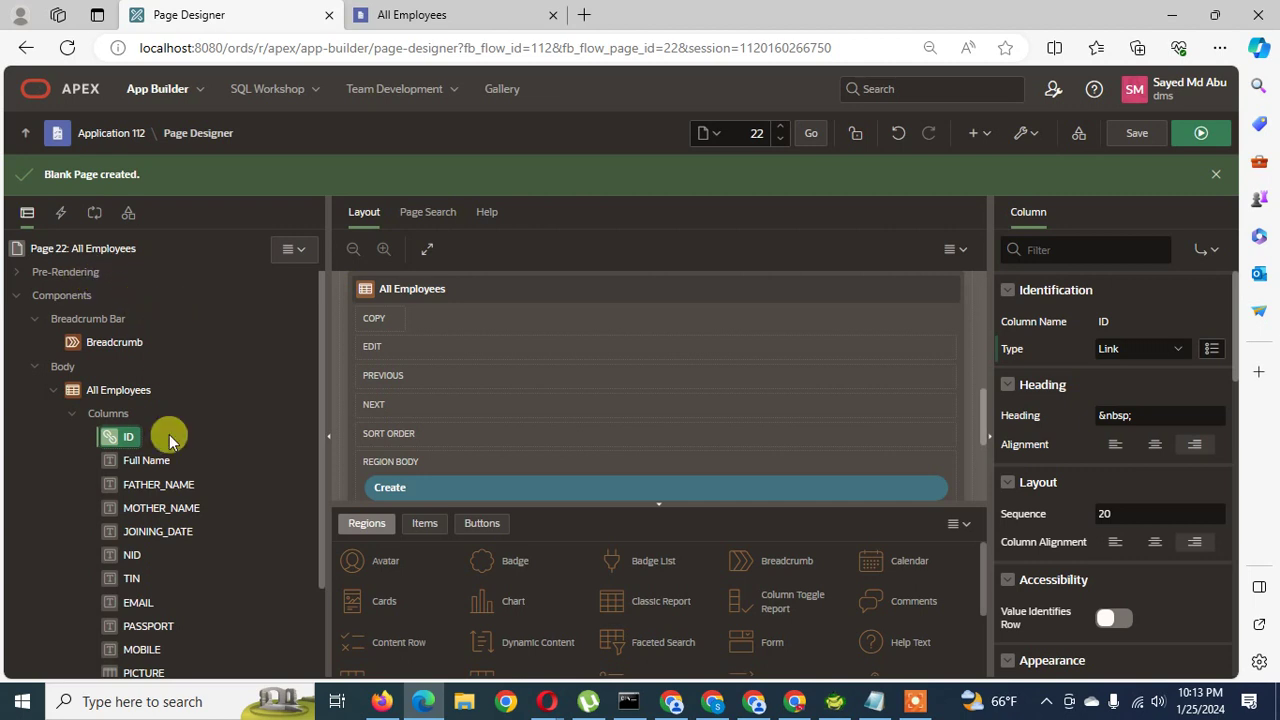
left_click(110, 437)
left_click(1166, 350)
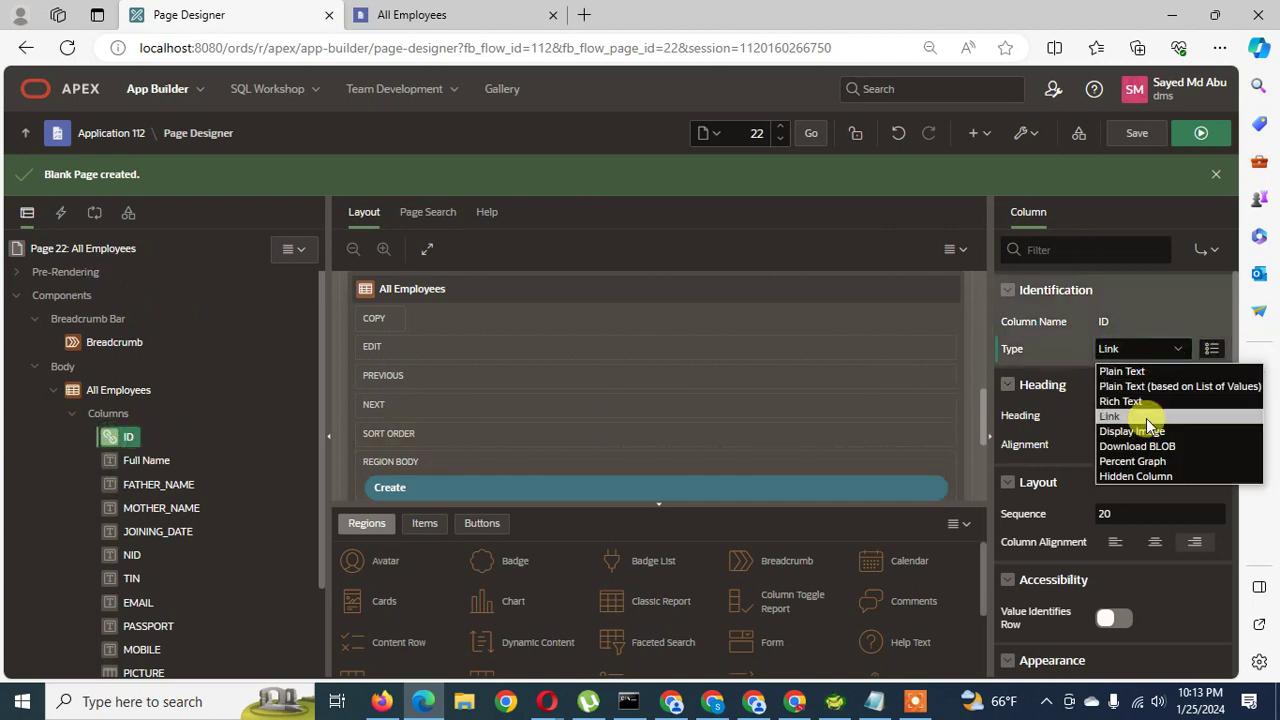
left_click(1134, 417)
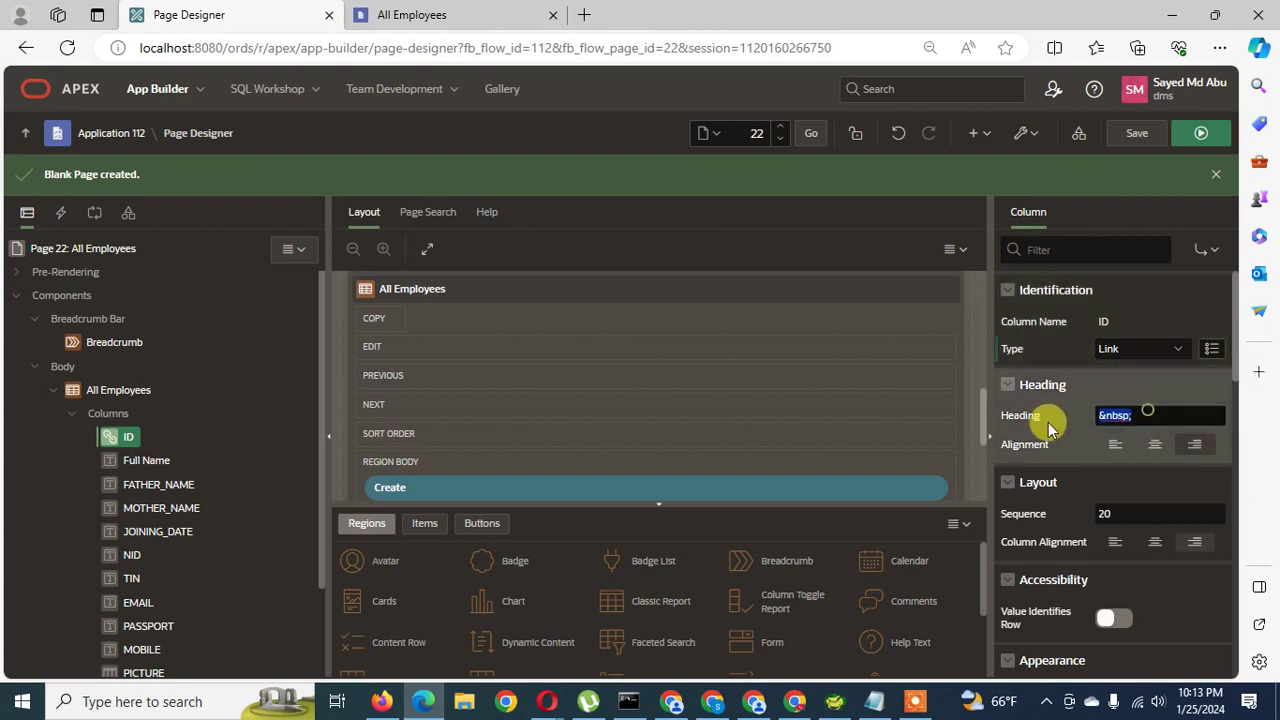
Define the ID column's link target as page 16, using the type Page in this application
scroll(1160, 470, "down", 3)
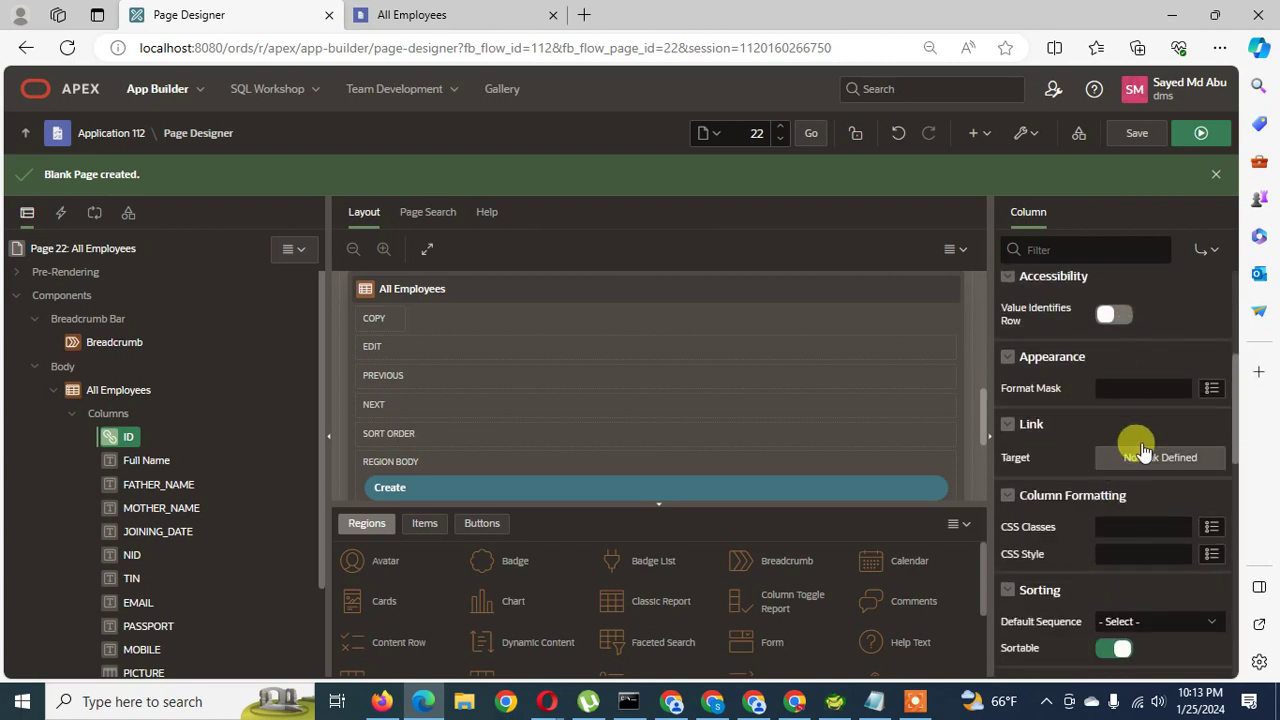
left_click(1145, 460)
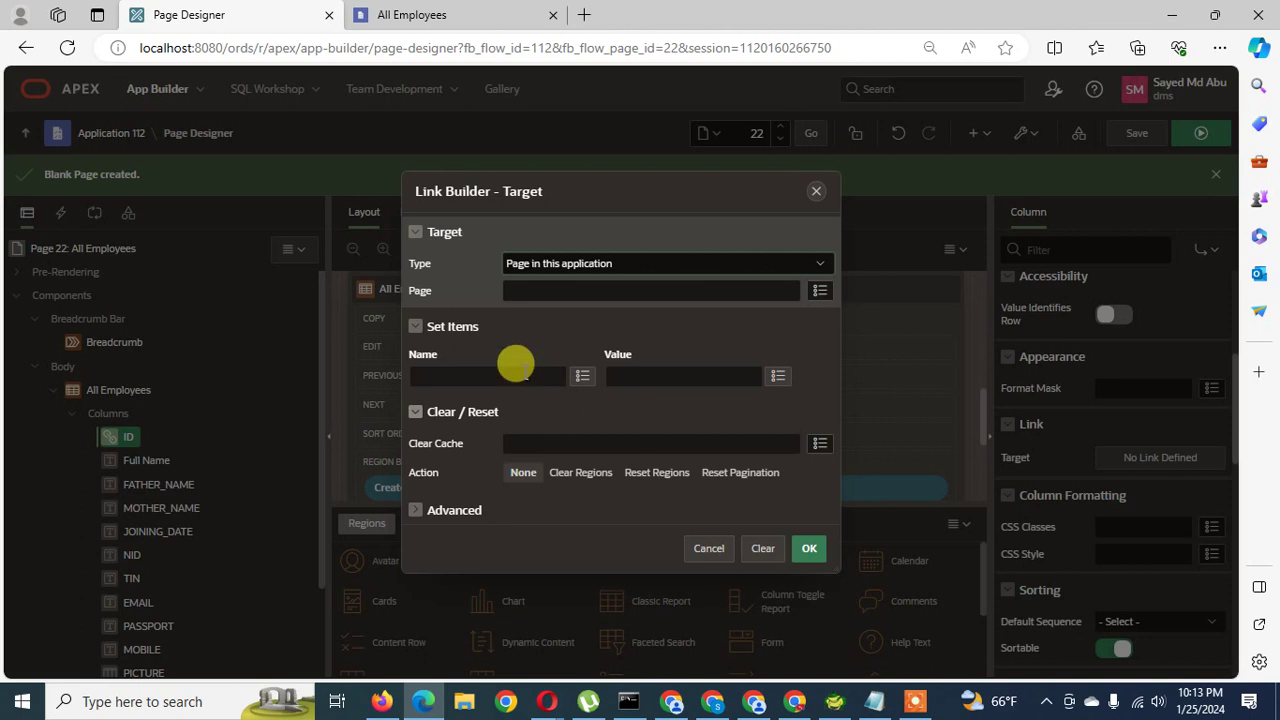
left_click(816, 264)
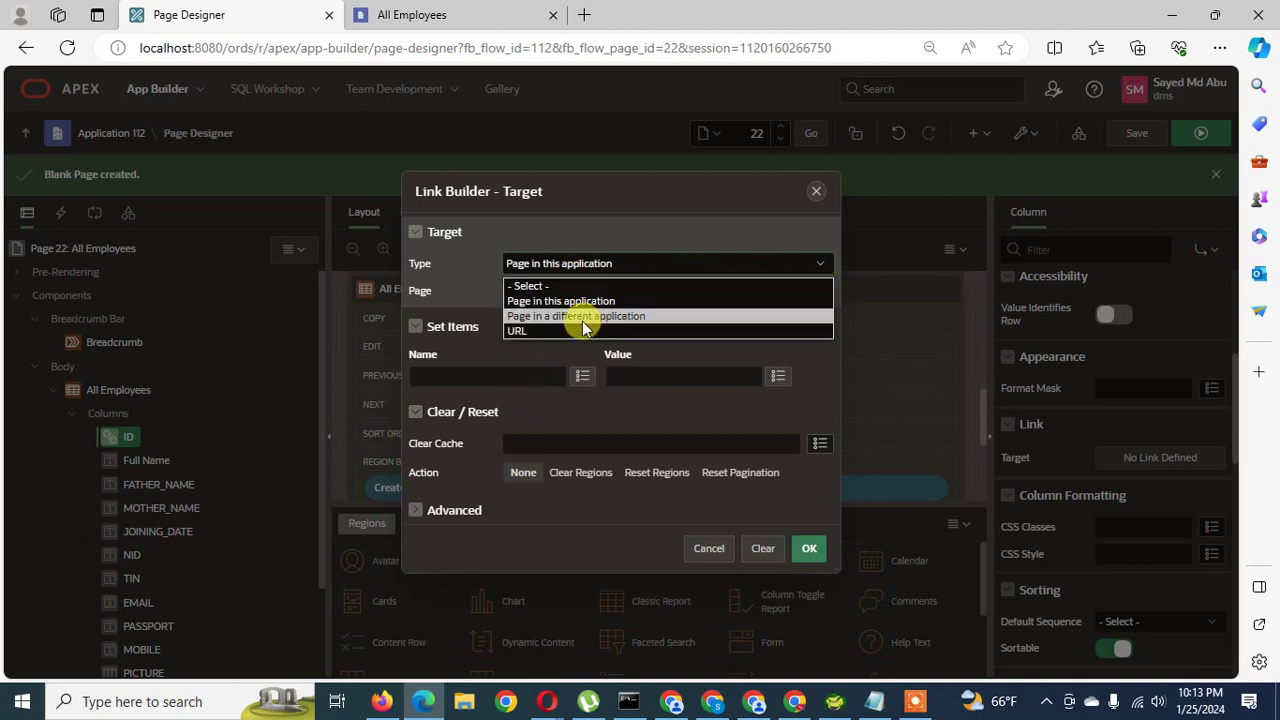
left_click(548, 301)
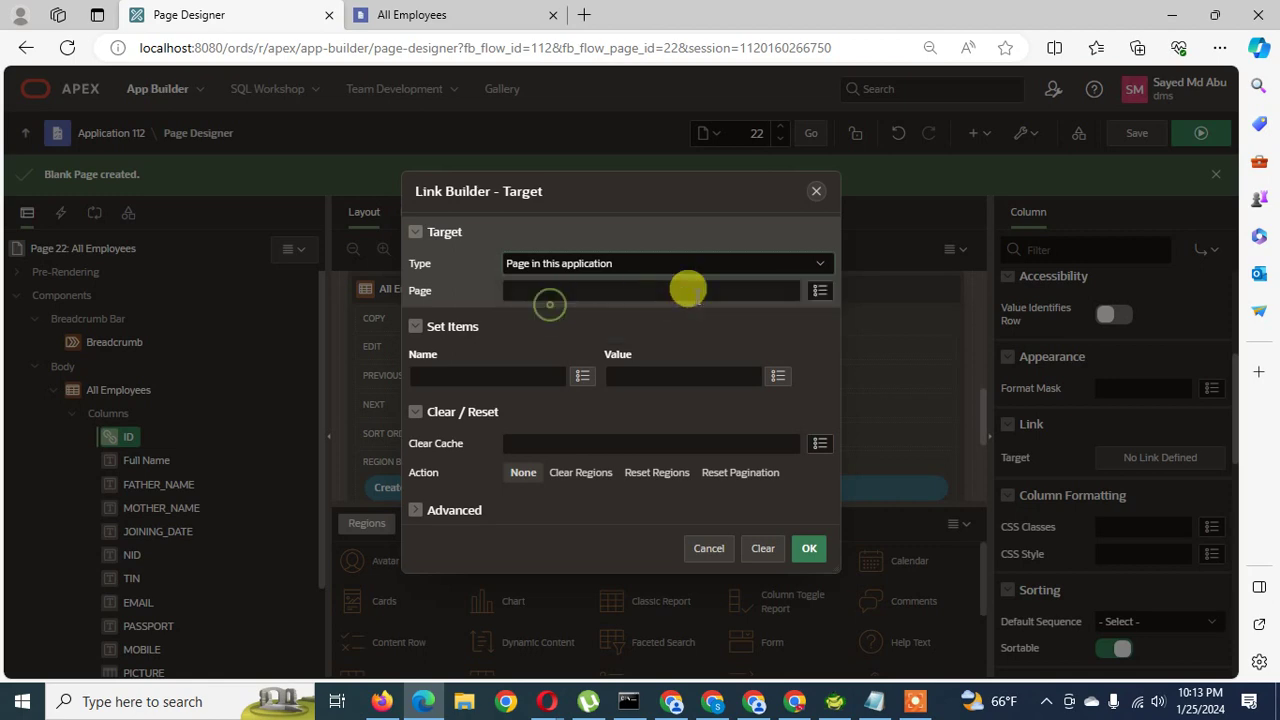
left_click(818, 296)
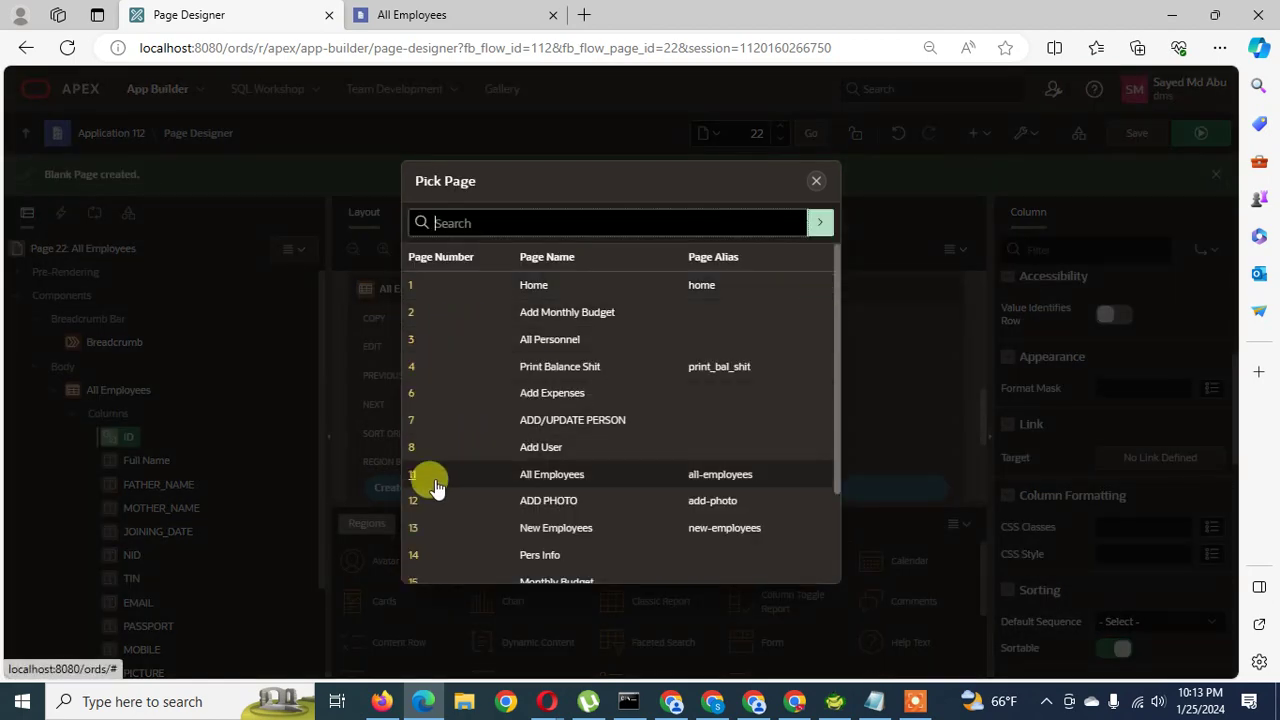
scroll(424, 452, "down", 2)
left_click(414, 503)
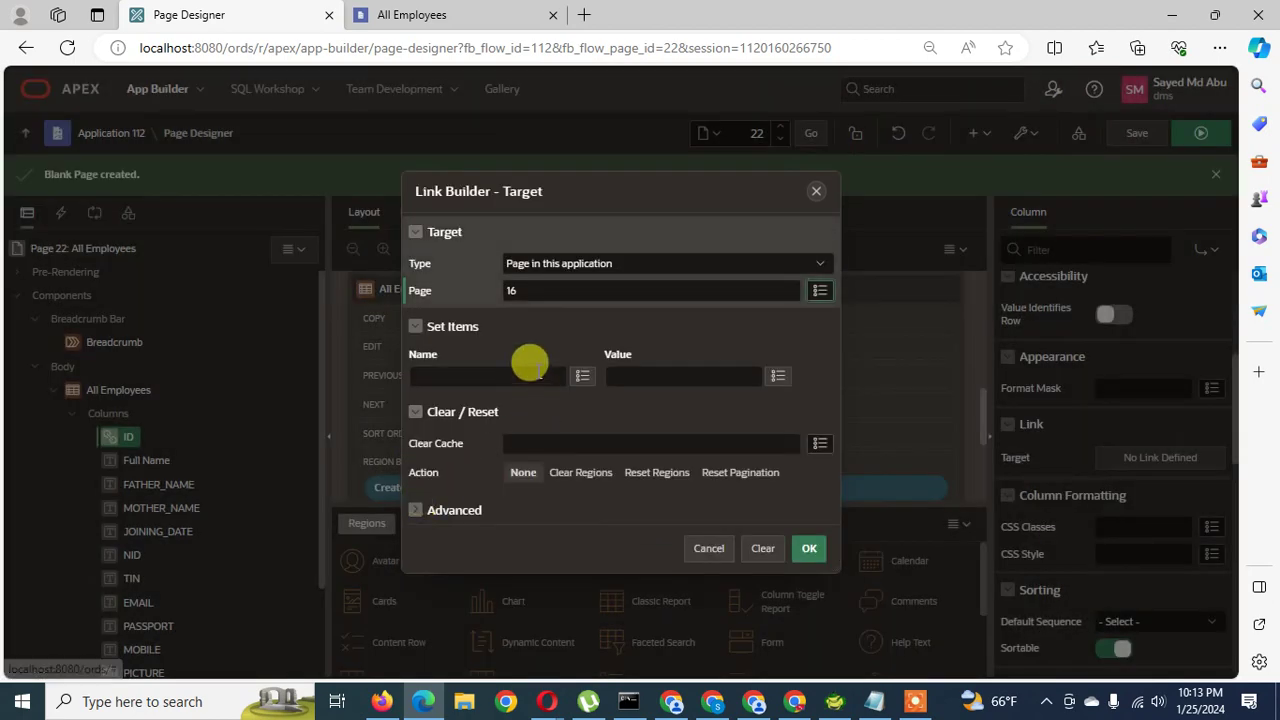
Set the link to pass the report's #ID# value into the item P16_ID on the target page
left_click(580, 377)
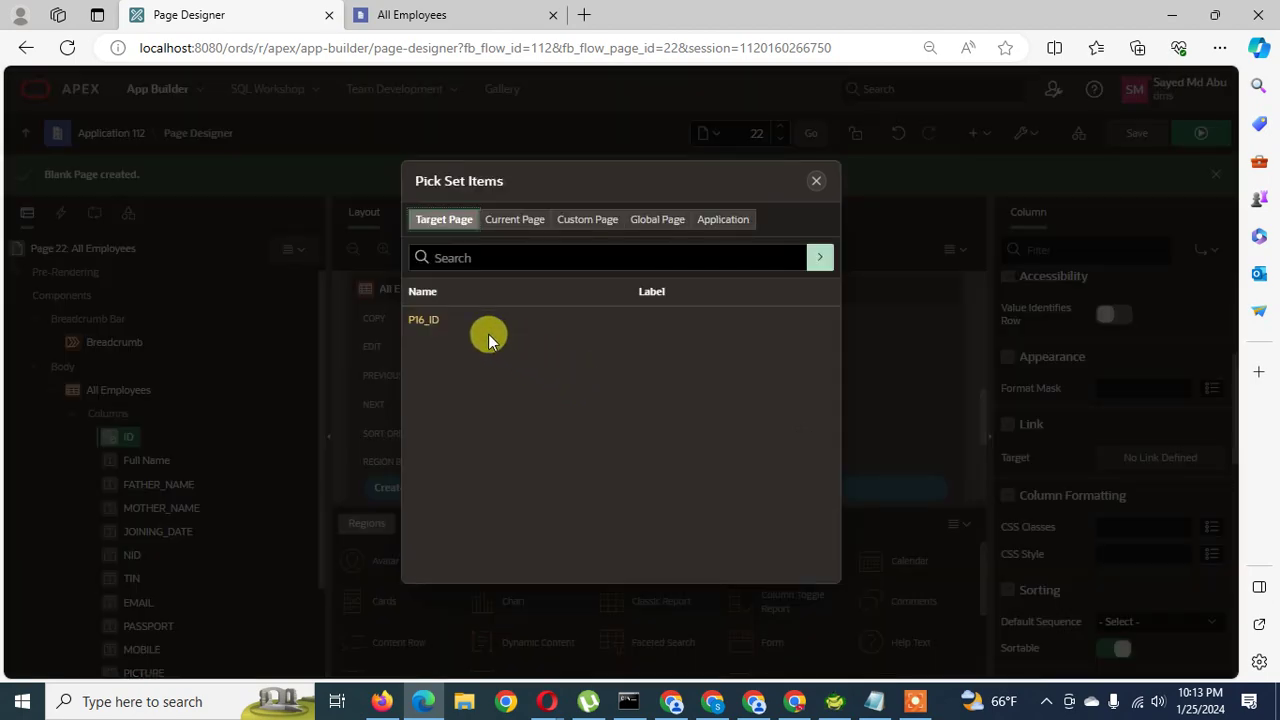
left_click(488, 325)
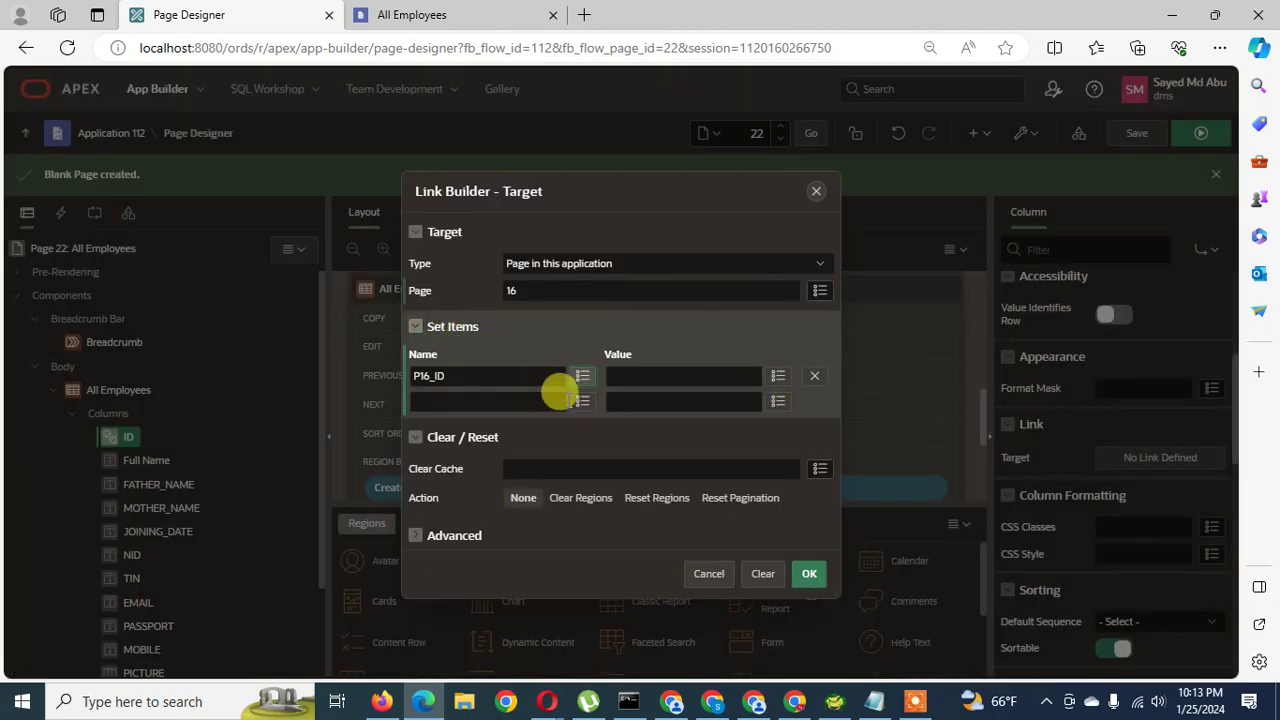
left_click(776, 376)
left_click(402, 318)
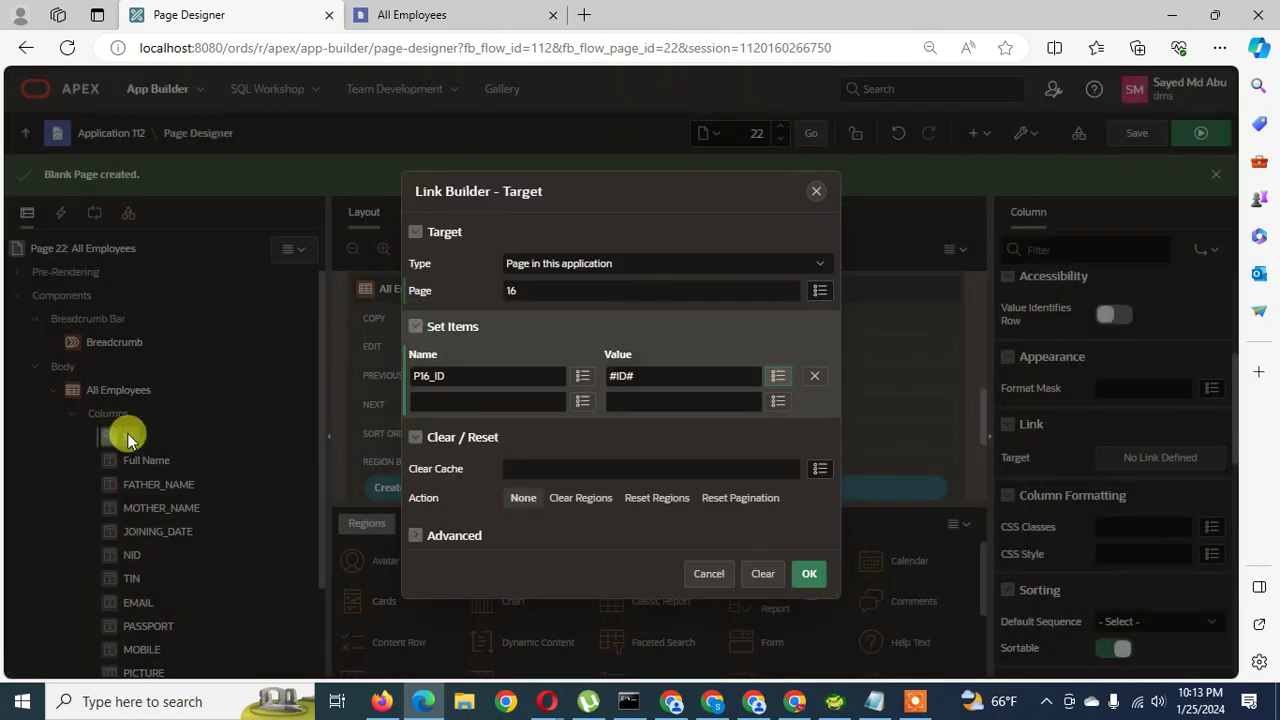
Set Clear Cache to 16 for the link, accept the link target and save the page
left_click(527, 466)
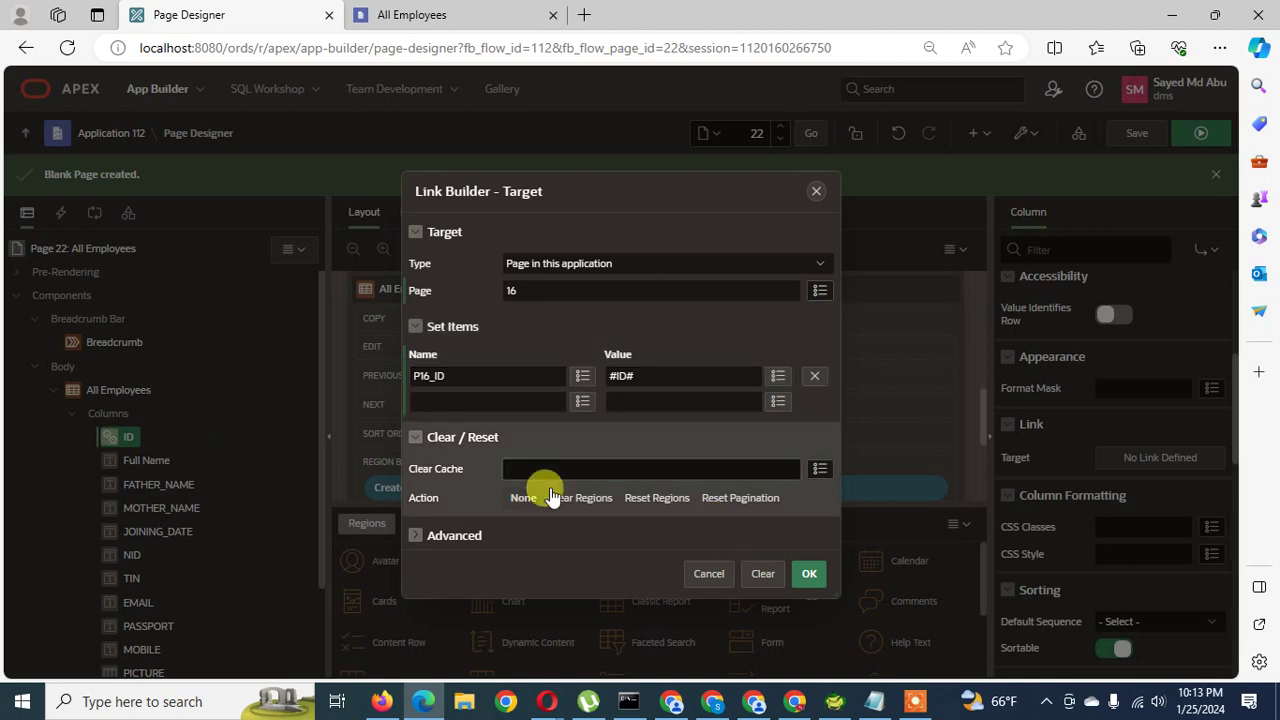
type("16")
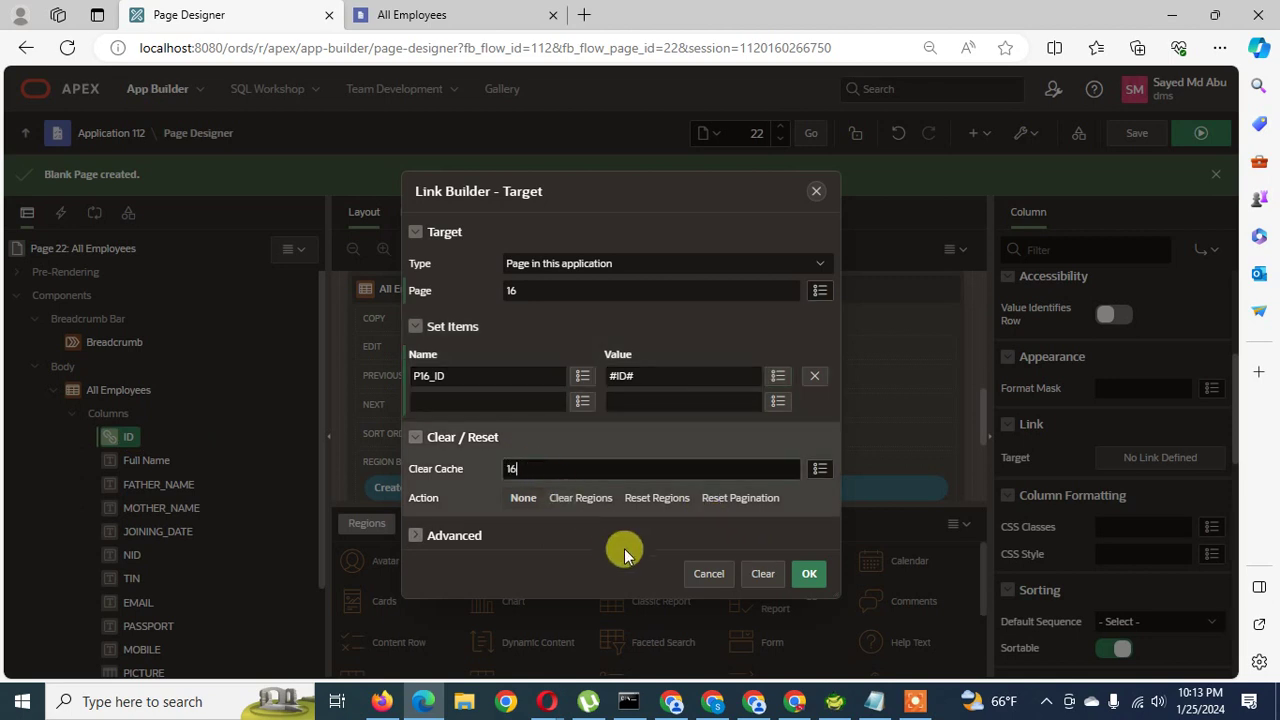
left_click(804, 575)
left_click(1140, 140)
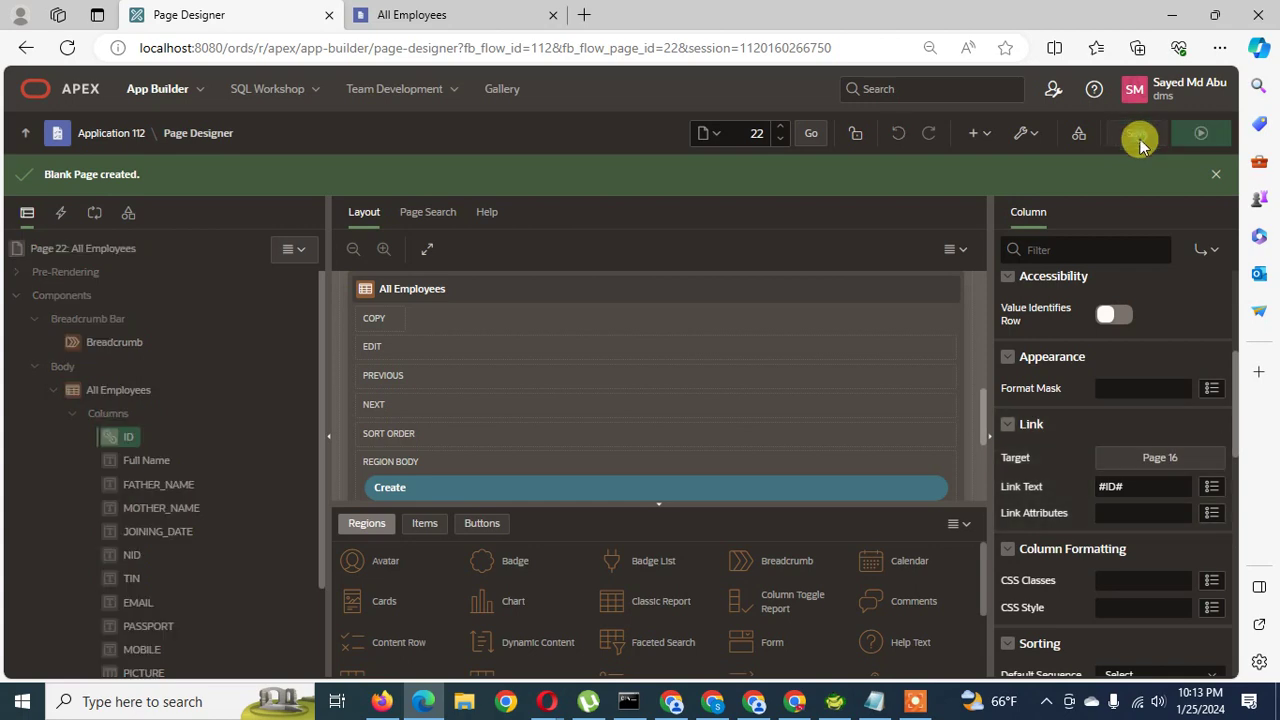
Run the page, test the ID link of the first employee and examine the technical details on the page it opens
left_click(1190, 145)
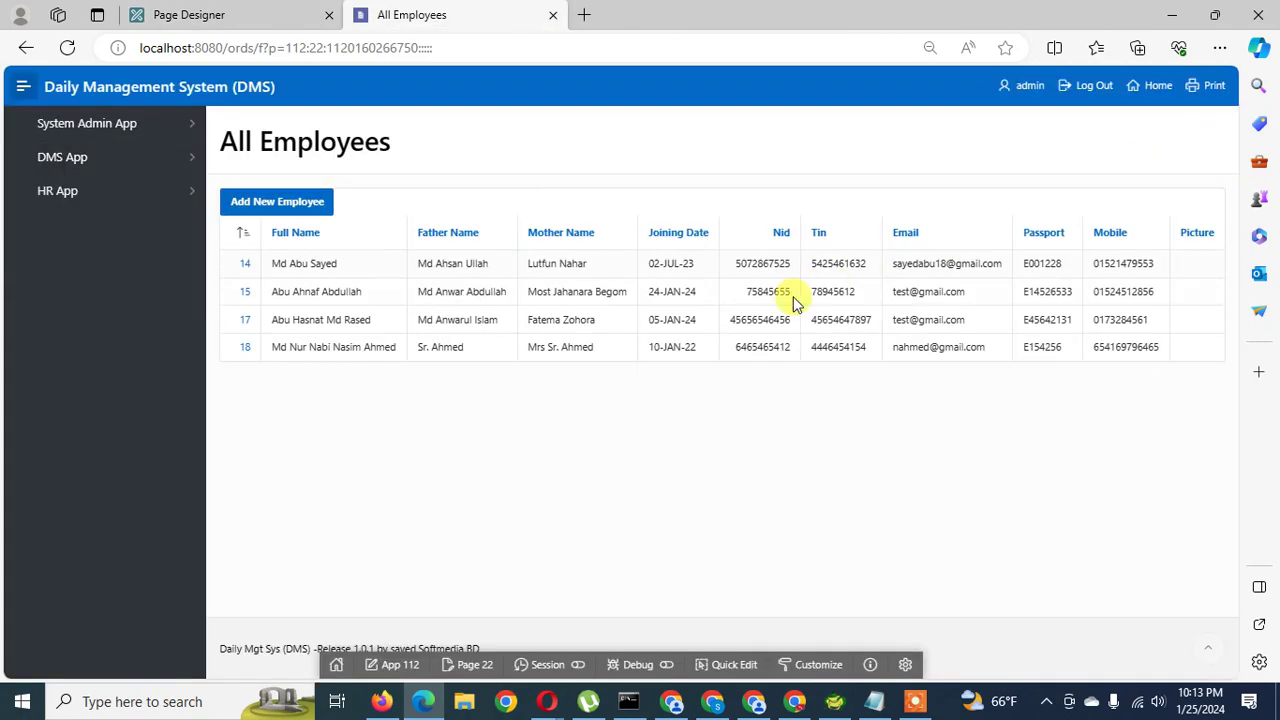
left_click(245, 266)
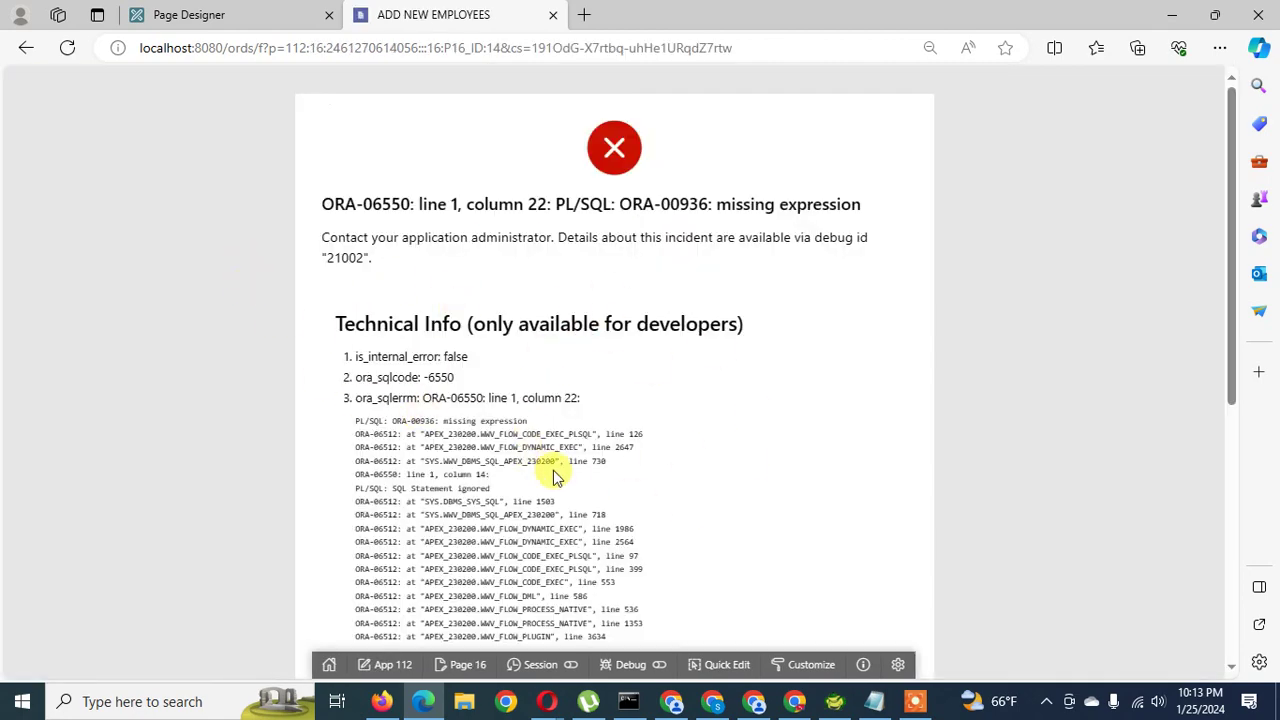
scroll(530, 450, "down", 5)
scroll(590, 540, "up", 5)
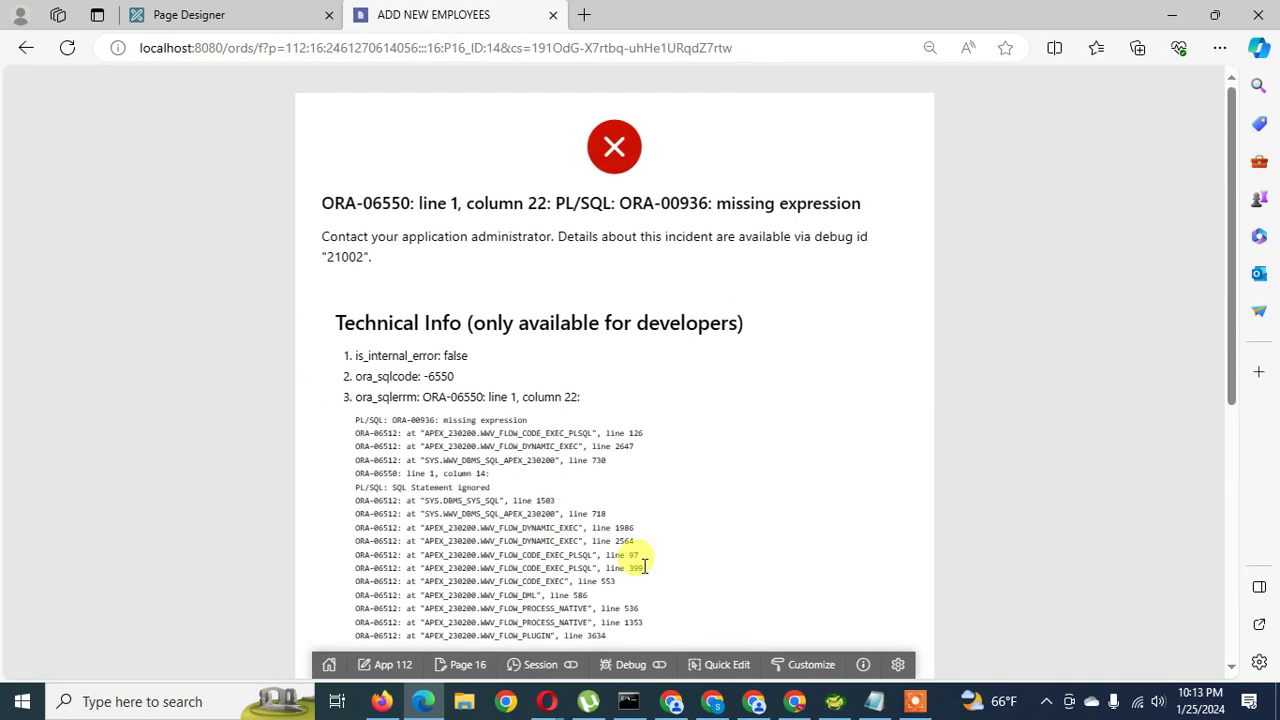
scroll(725, 630, "down", 5)
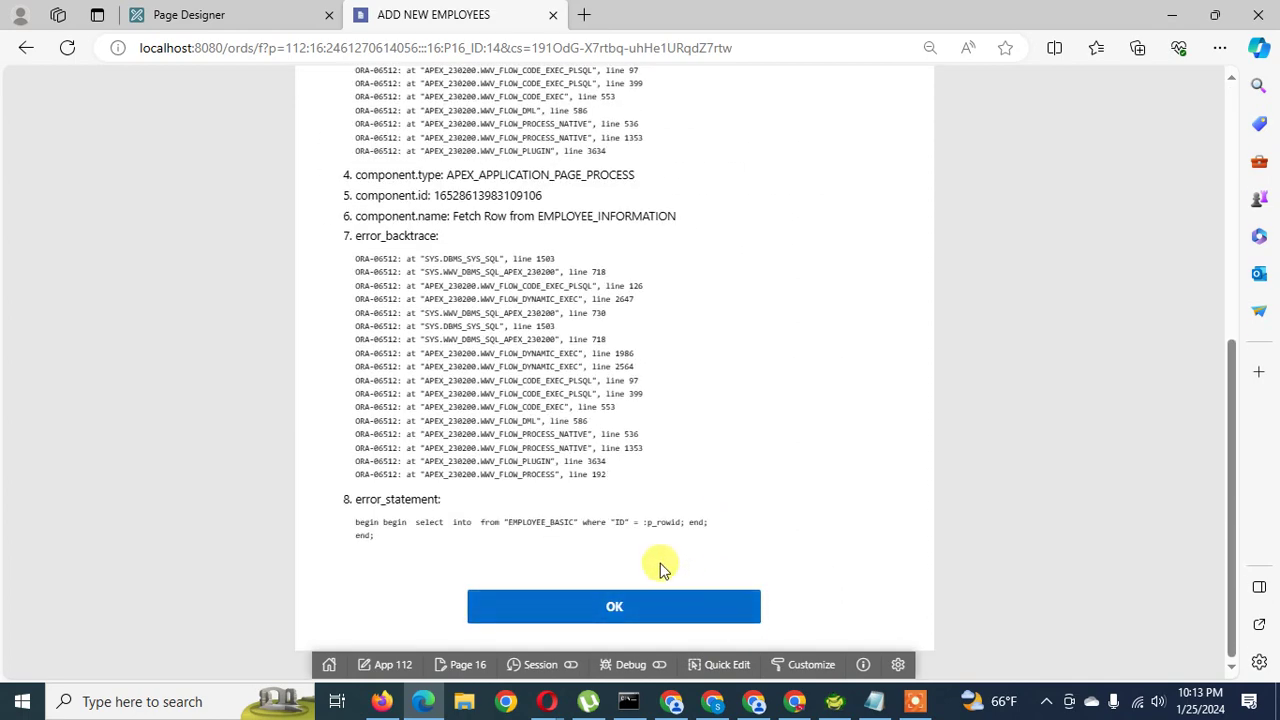
left_click(728, 665)
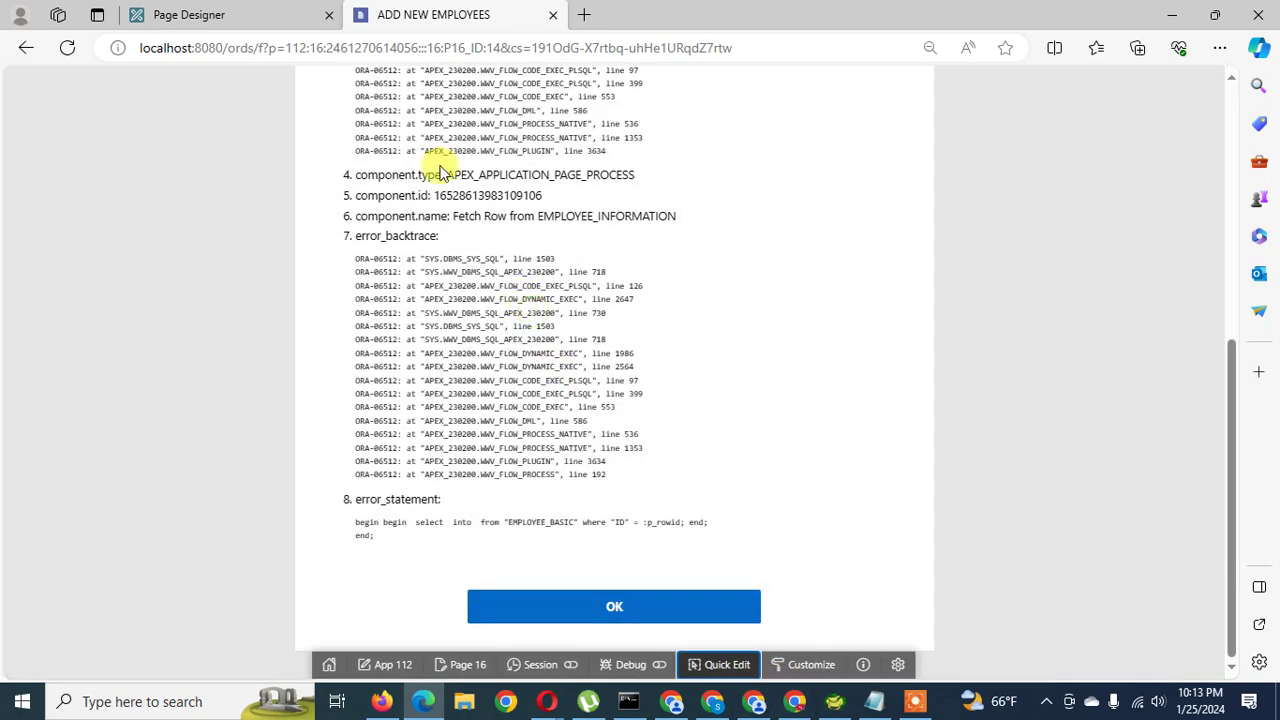
In the Page Designer, set the ID column's link attributes to the apex-edit-pencil-alt.png image tag, then save and run the page
left_click(251, 18)
scroll(130, 460, "down", 1)
scroll(131, 460, "up", 1)
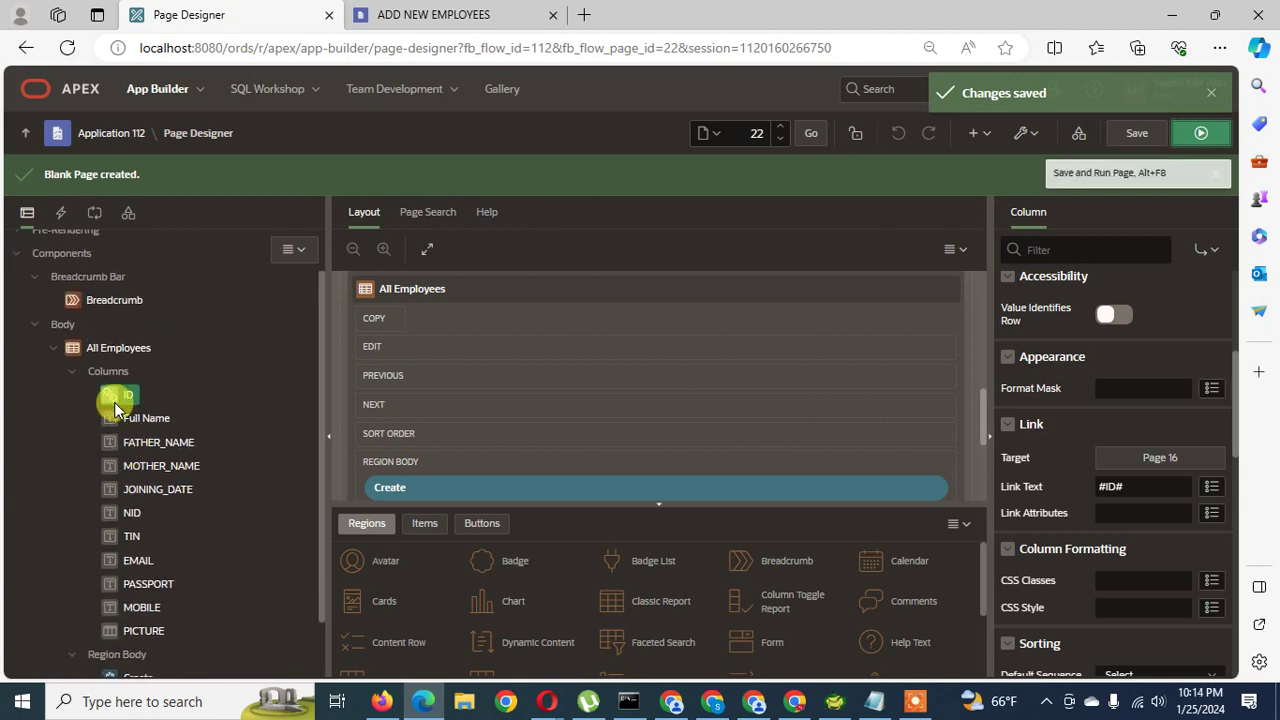
left_click(1208, 510)
left_click(1110, 500)
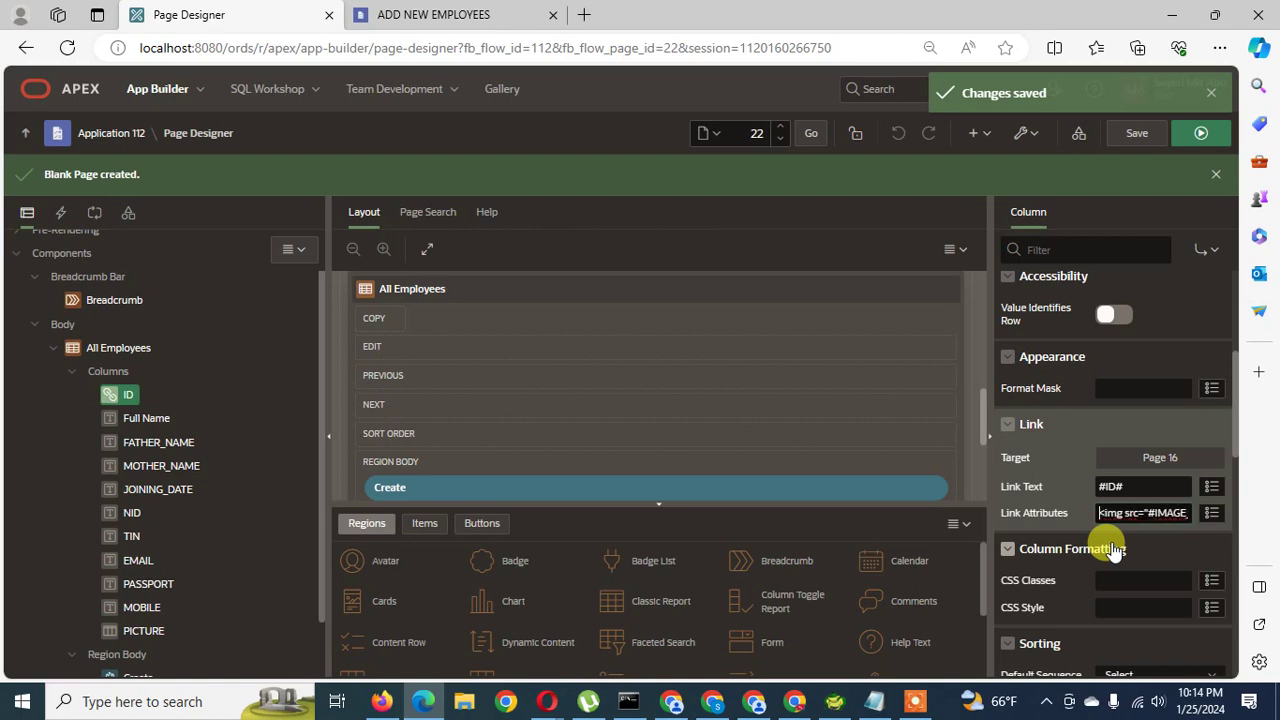
left_click(1137, 133)
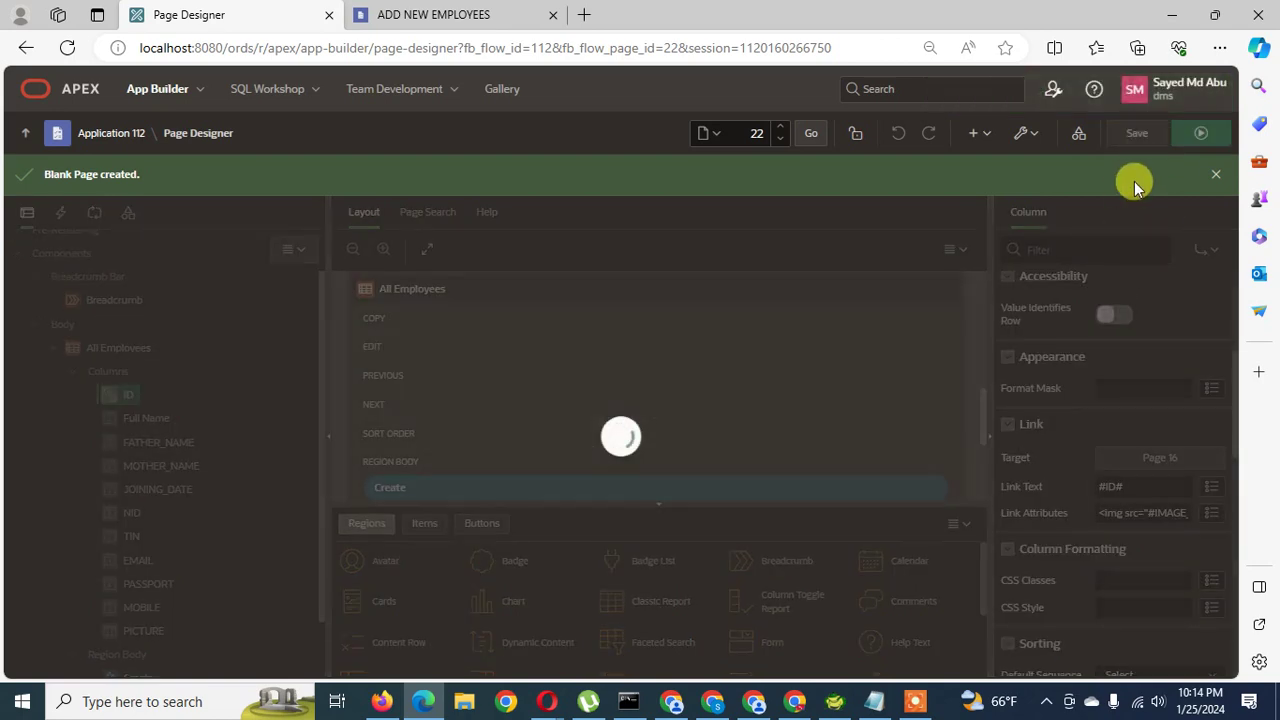
left_click(1199, 134)
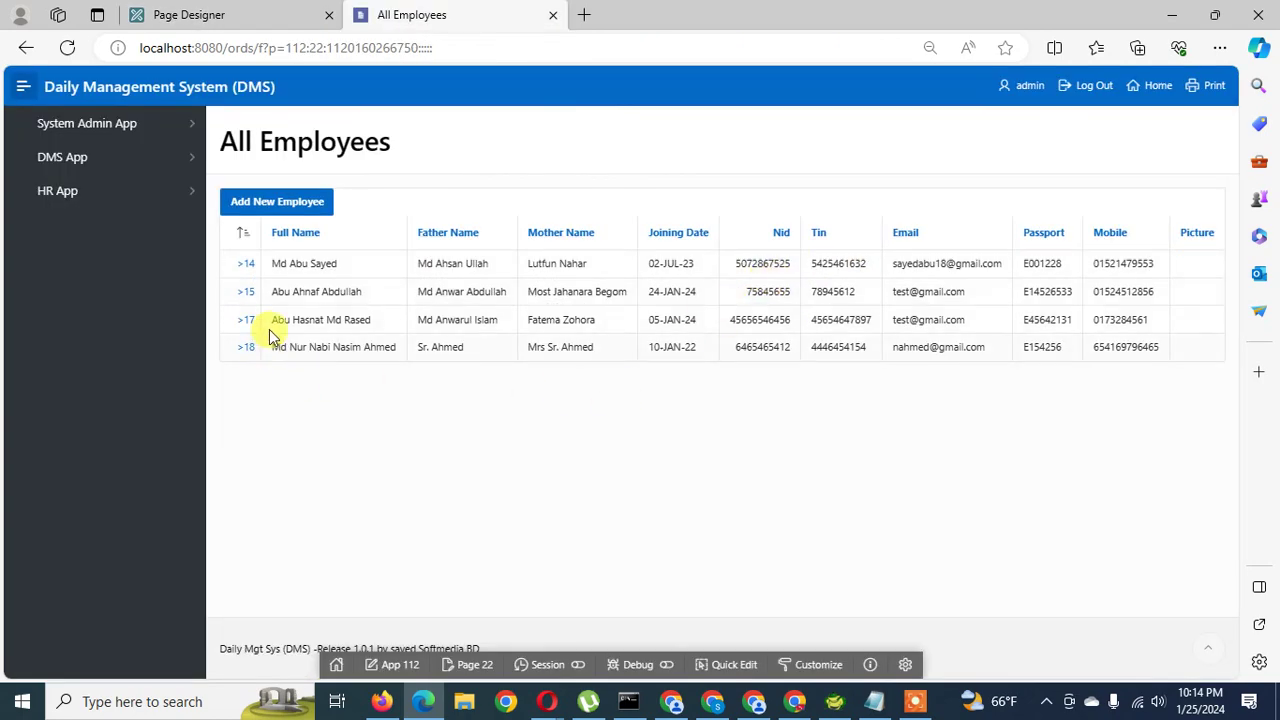
Quick-edit the report region from the running page and examine the full link attributes value of the ID column
left_click(742, 665)
left_click(242, 263)
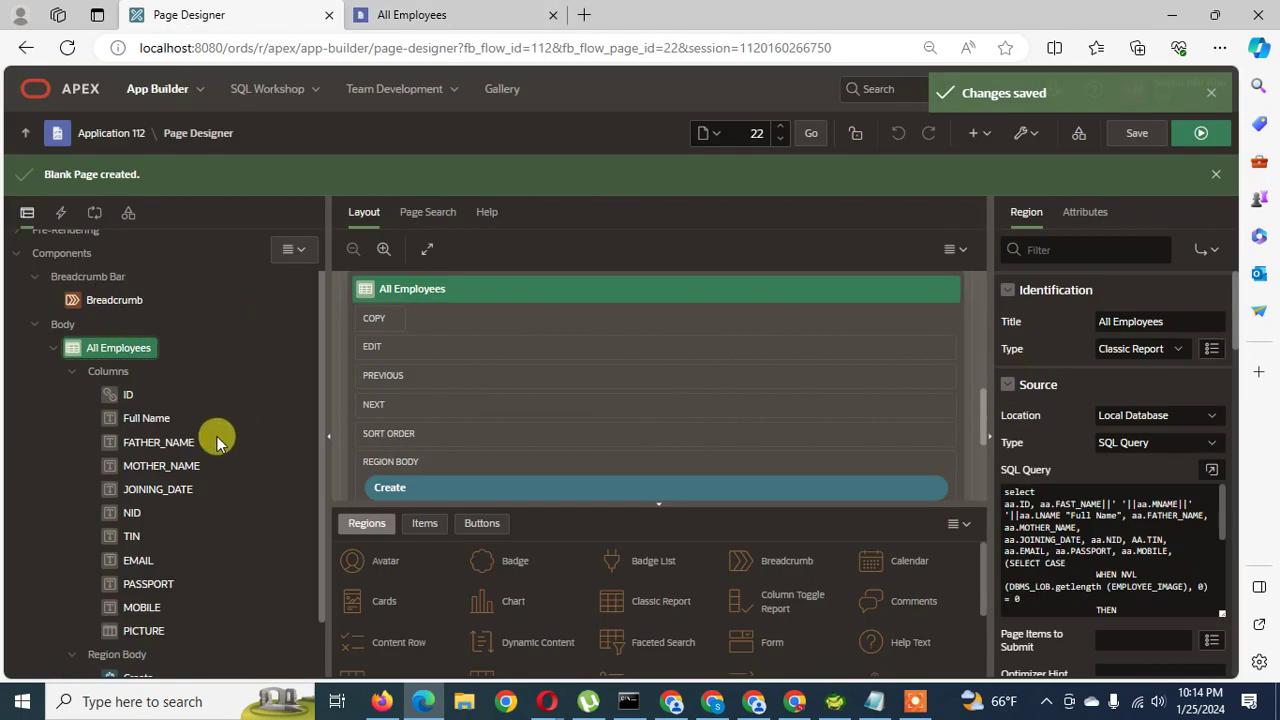
left_click(117, 394)
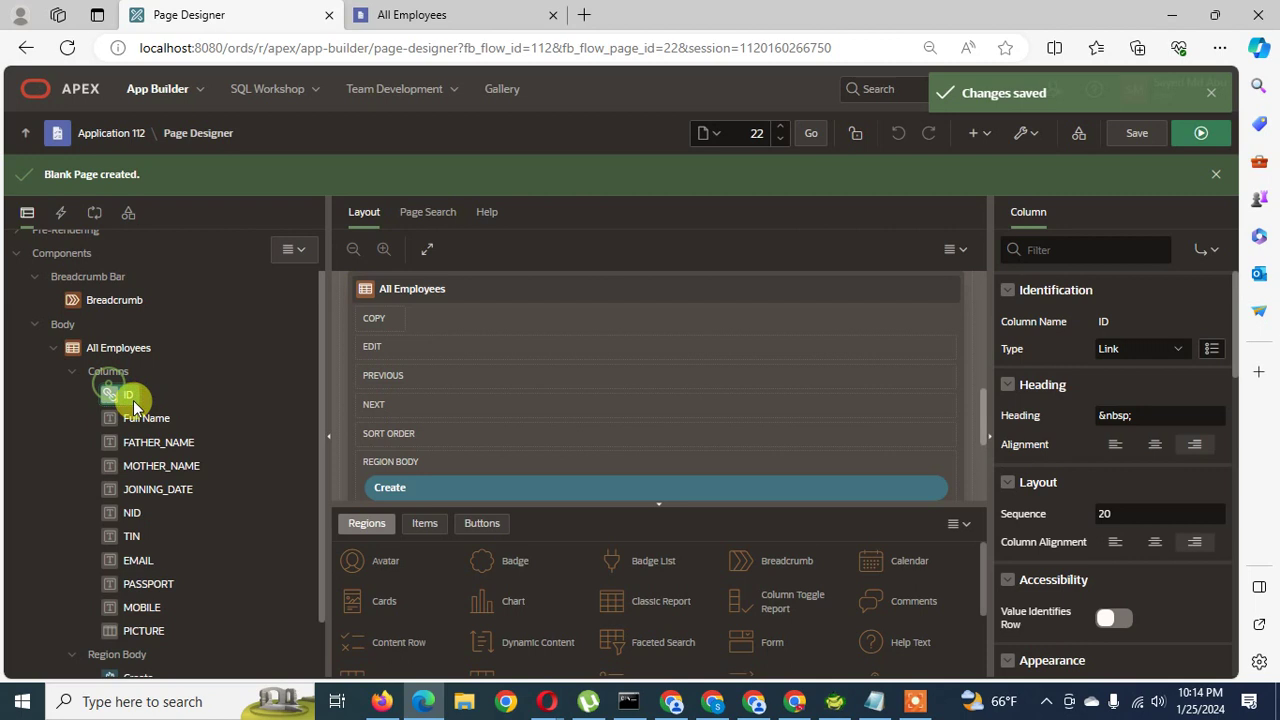
scroll(1143, 494, "down", 5)
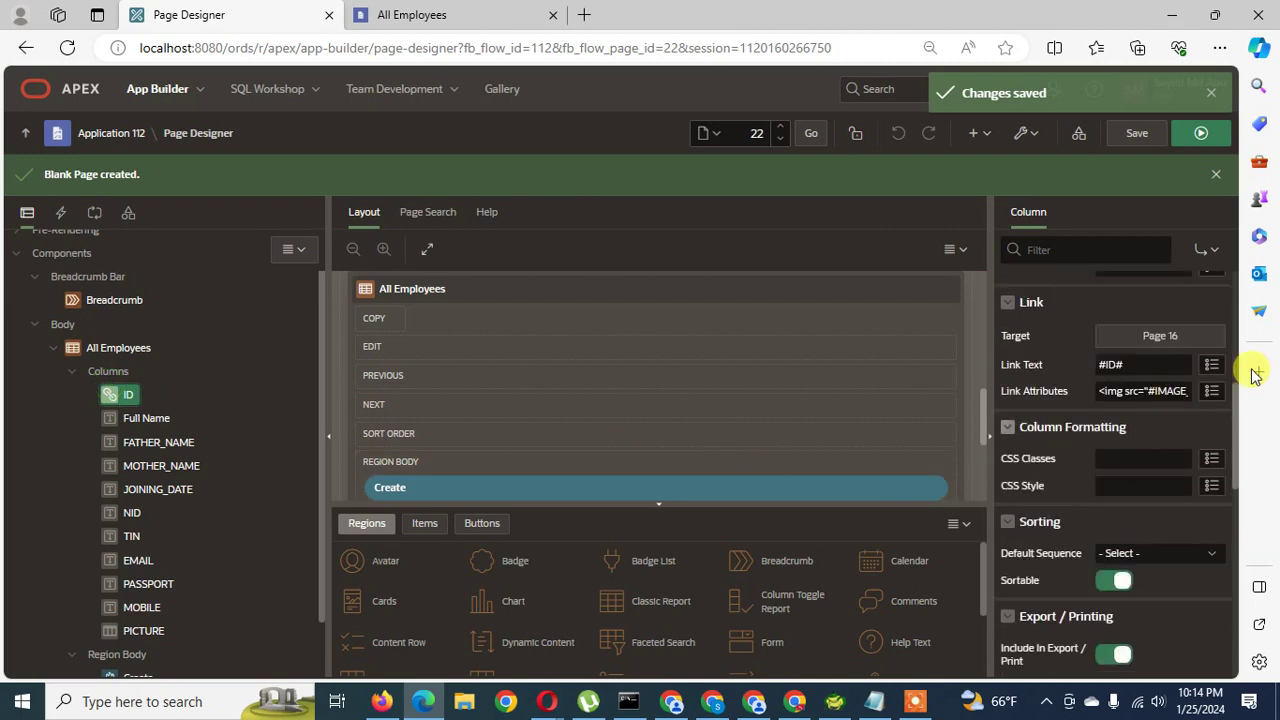
left_click(1141, 393)
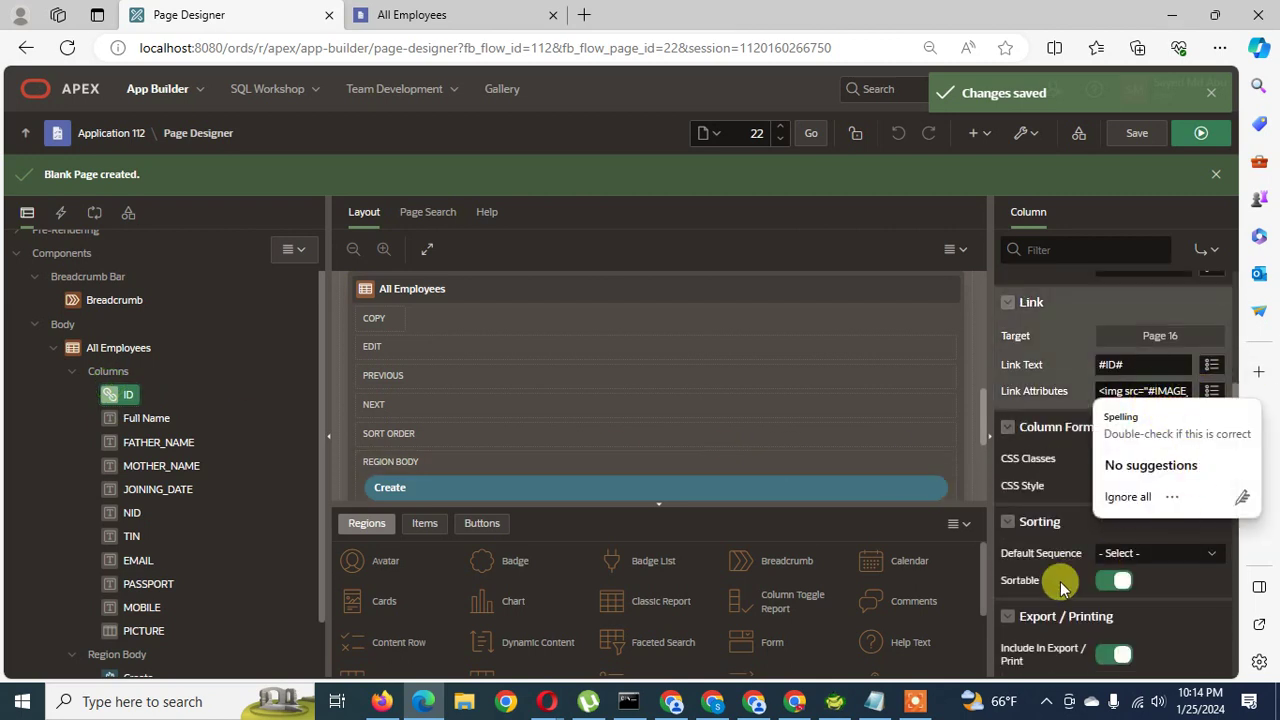
key("End")
type("ui/img/")
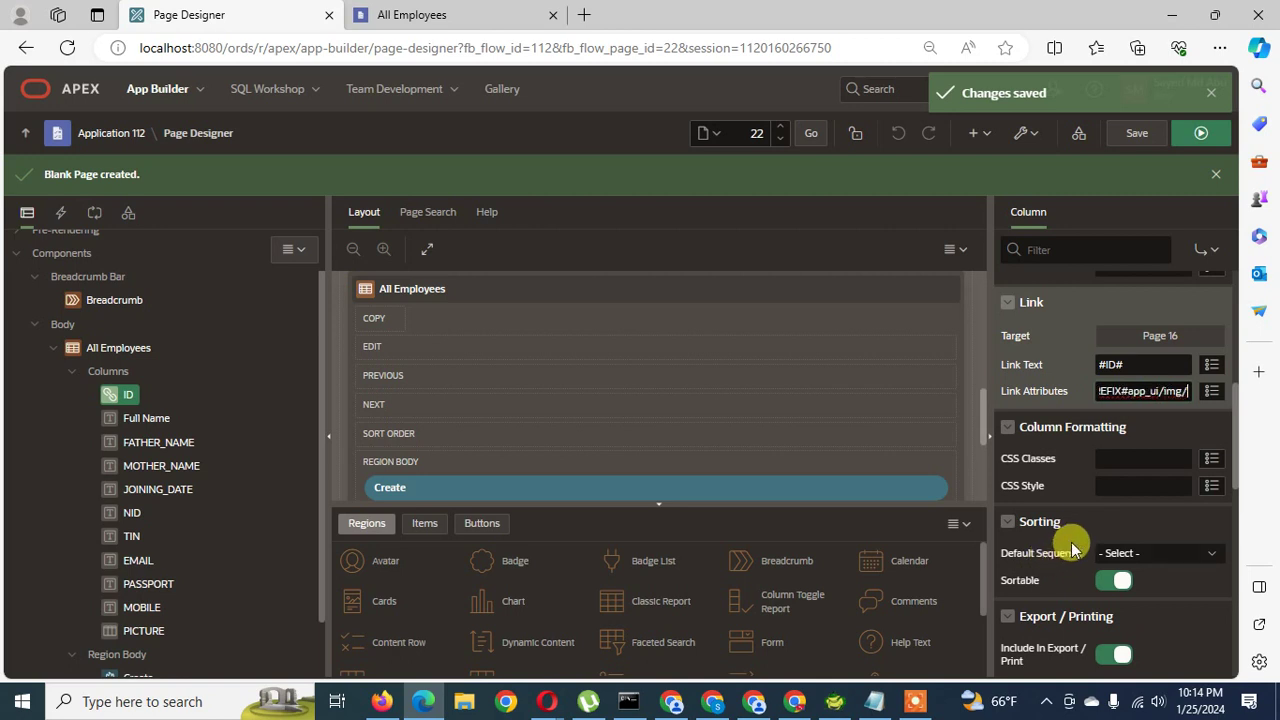
type("icons/apex-edit-pencil-alt.png\"")
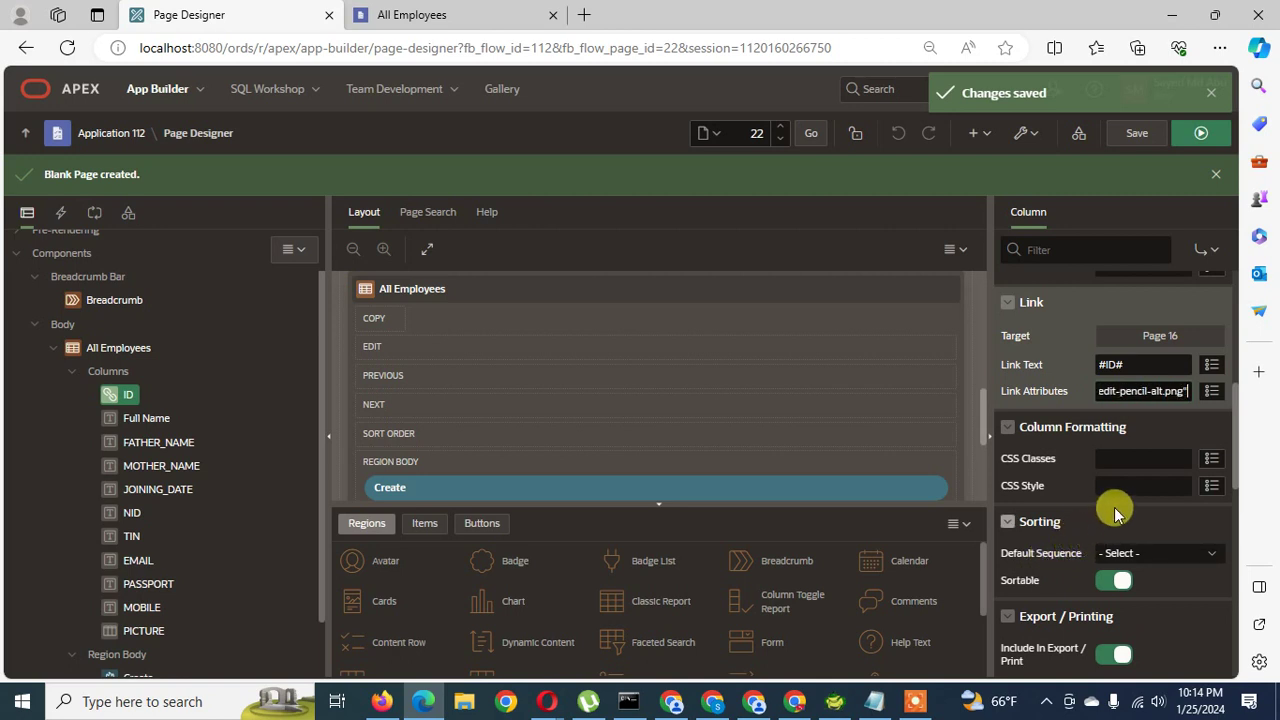
type(" class=\"apex-ed")
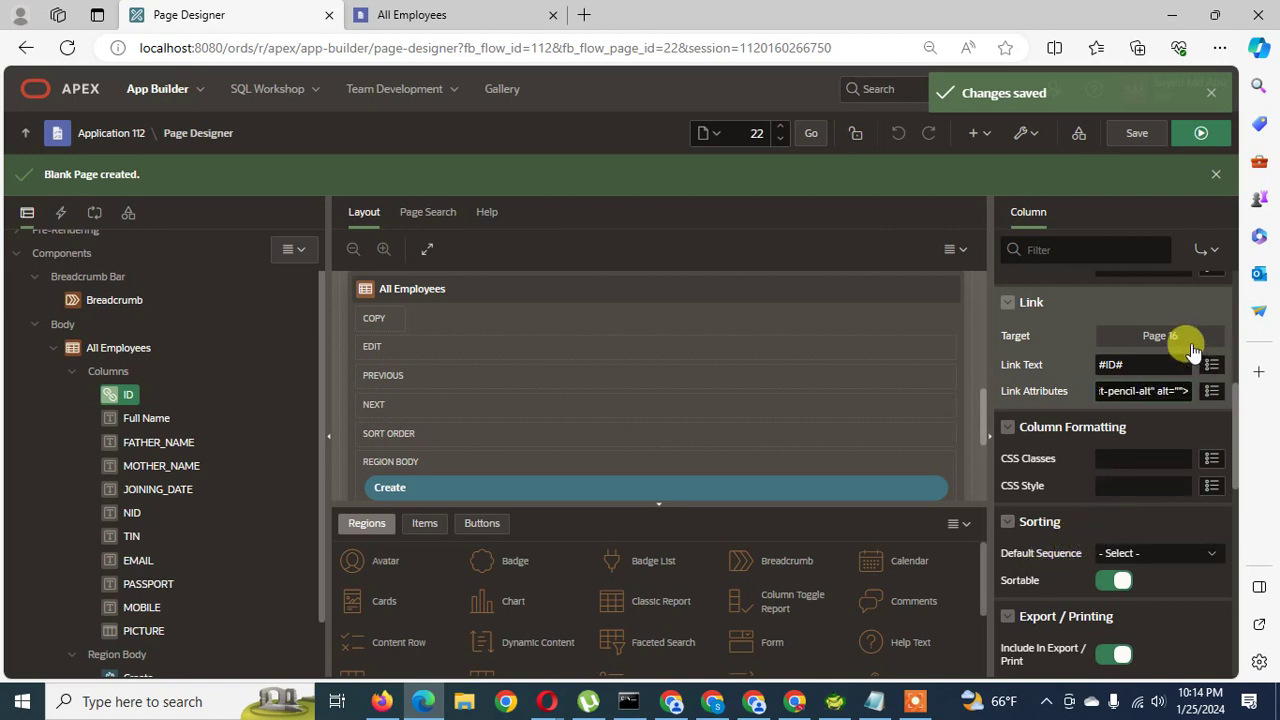
Save and run the page, test the ID link of the third employee and return to the All Employees report
left_click(1134, 145)
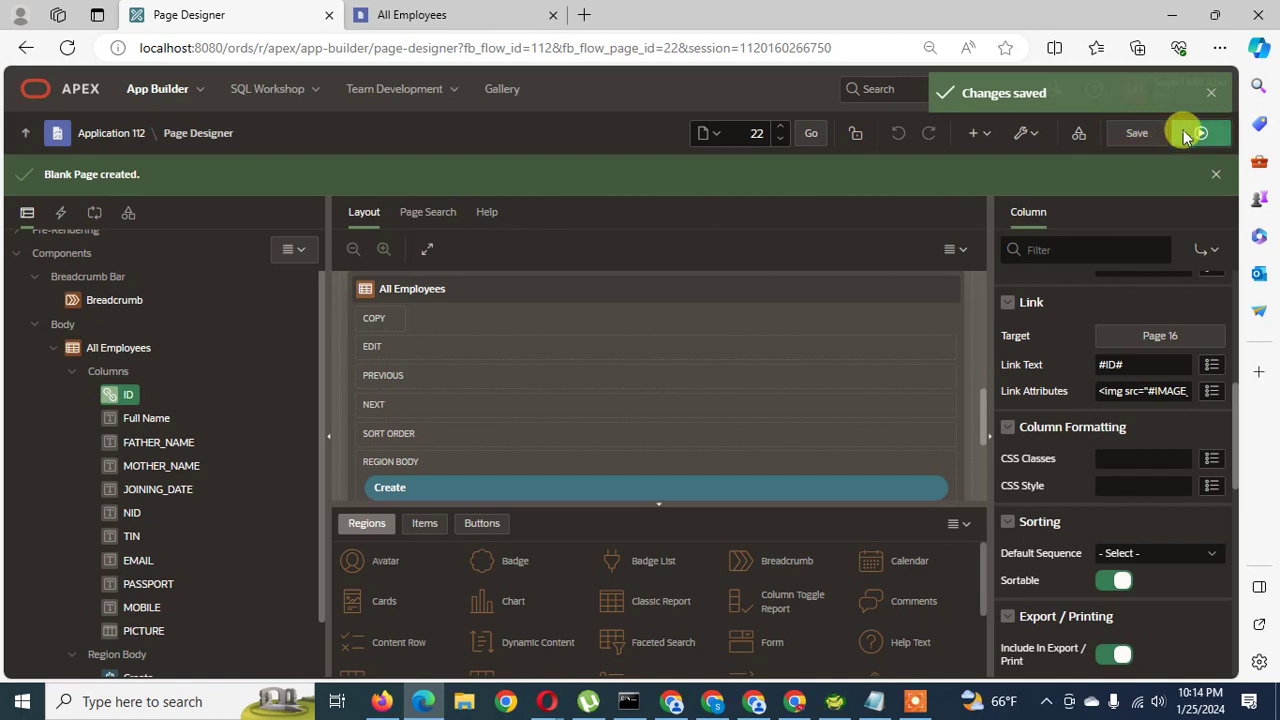
left_click(1185, 132)
left_click(246, 325)
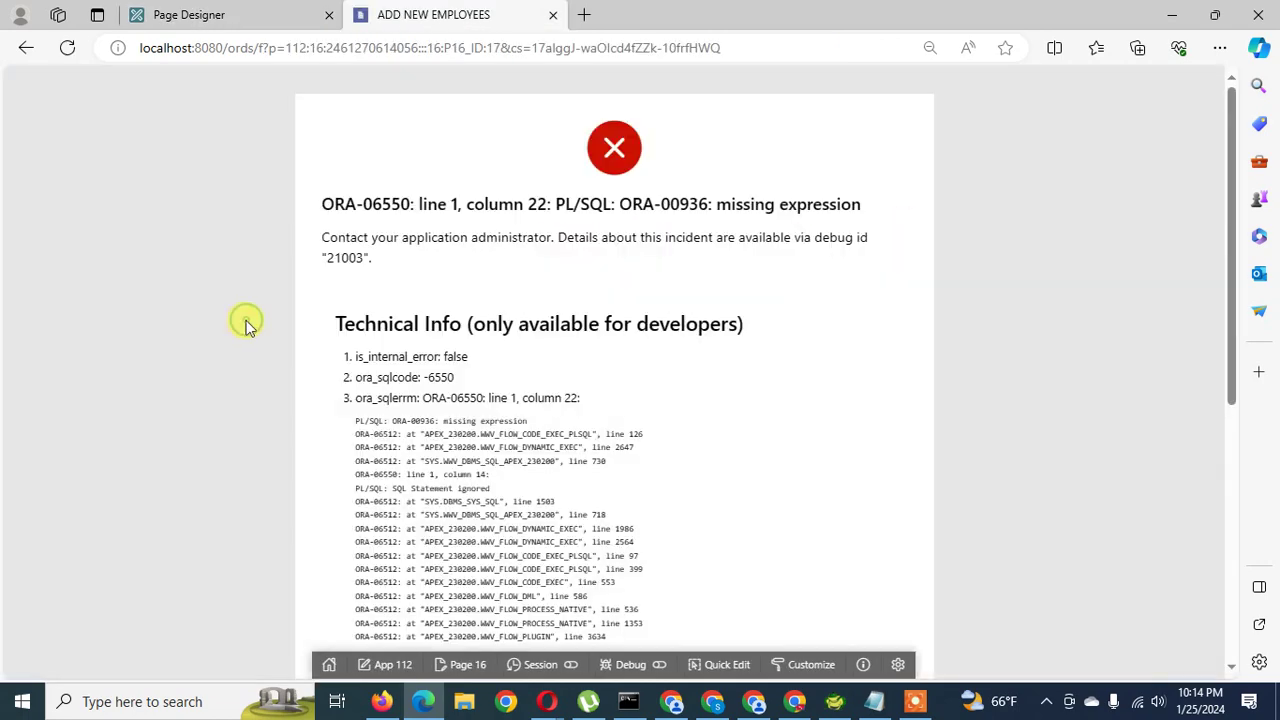
left_click(22, 47)
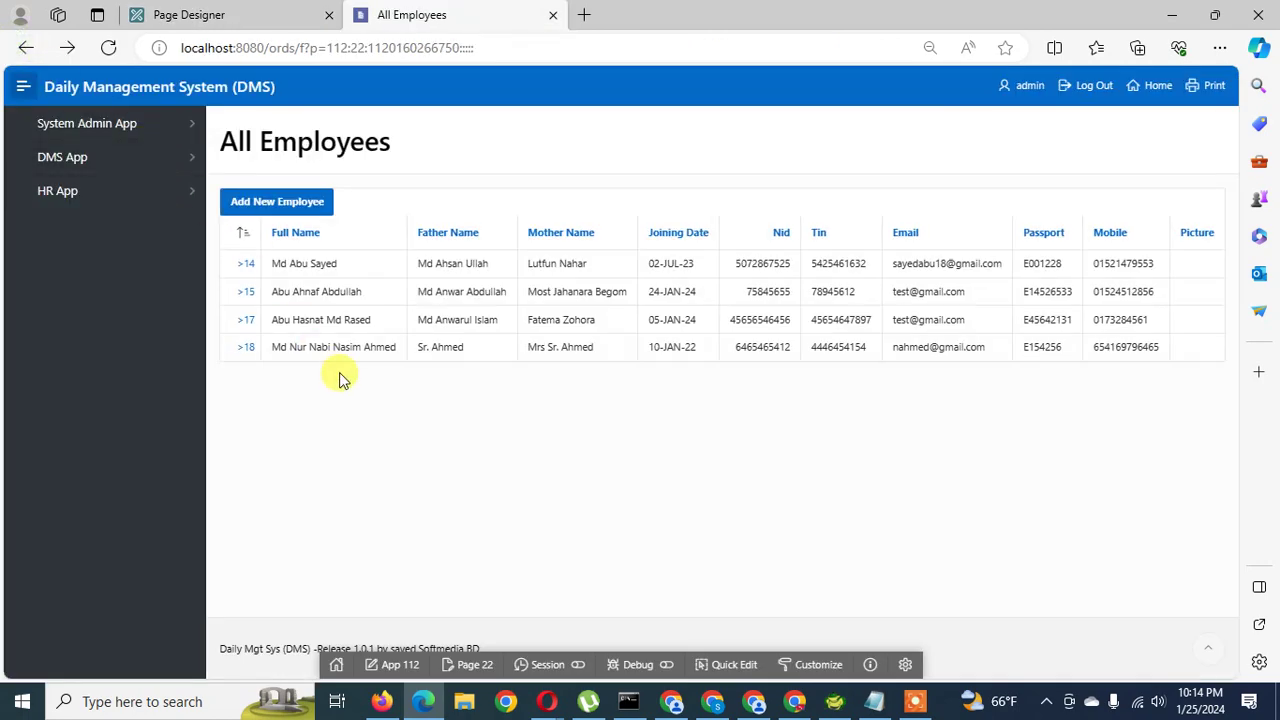
Open the Add New Employee form from the report, check it against the Page Designer and cancel back to All Employees
left_click(260, 203)
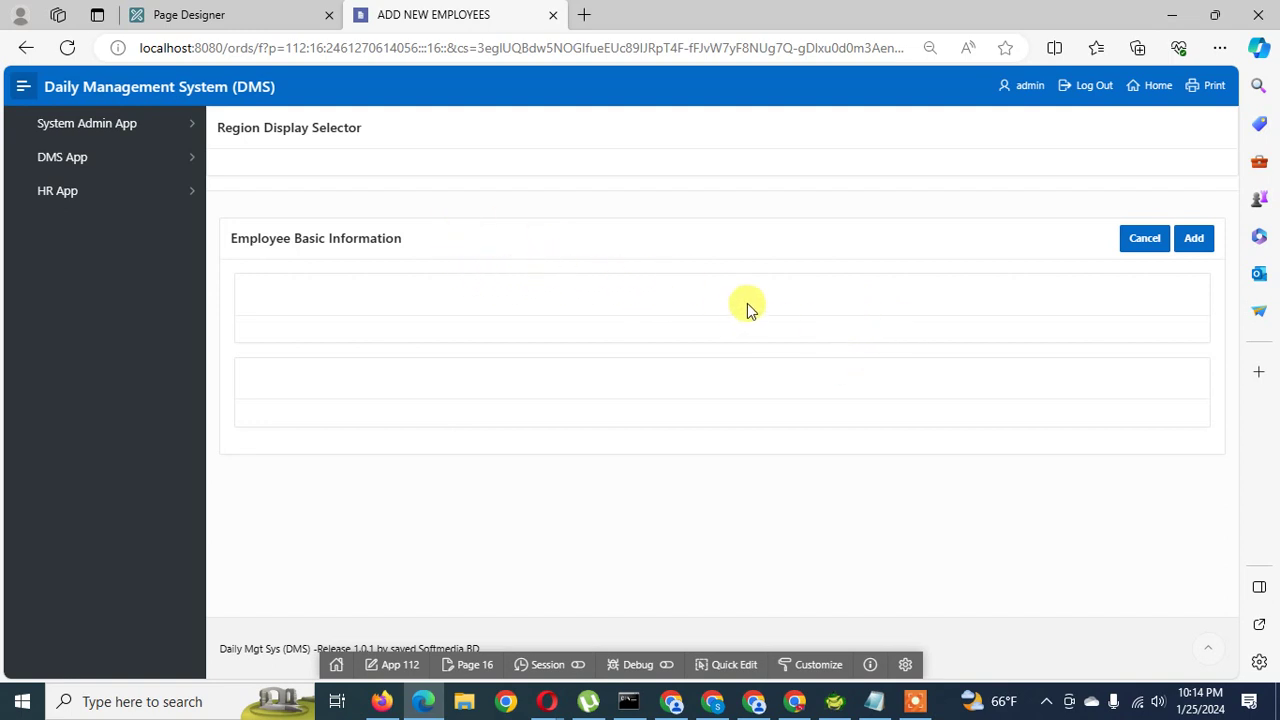
left_click(215, 14)
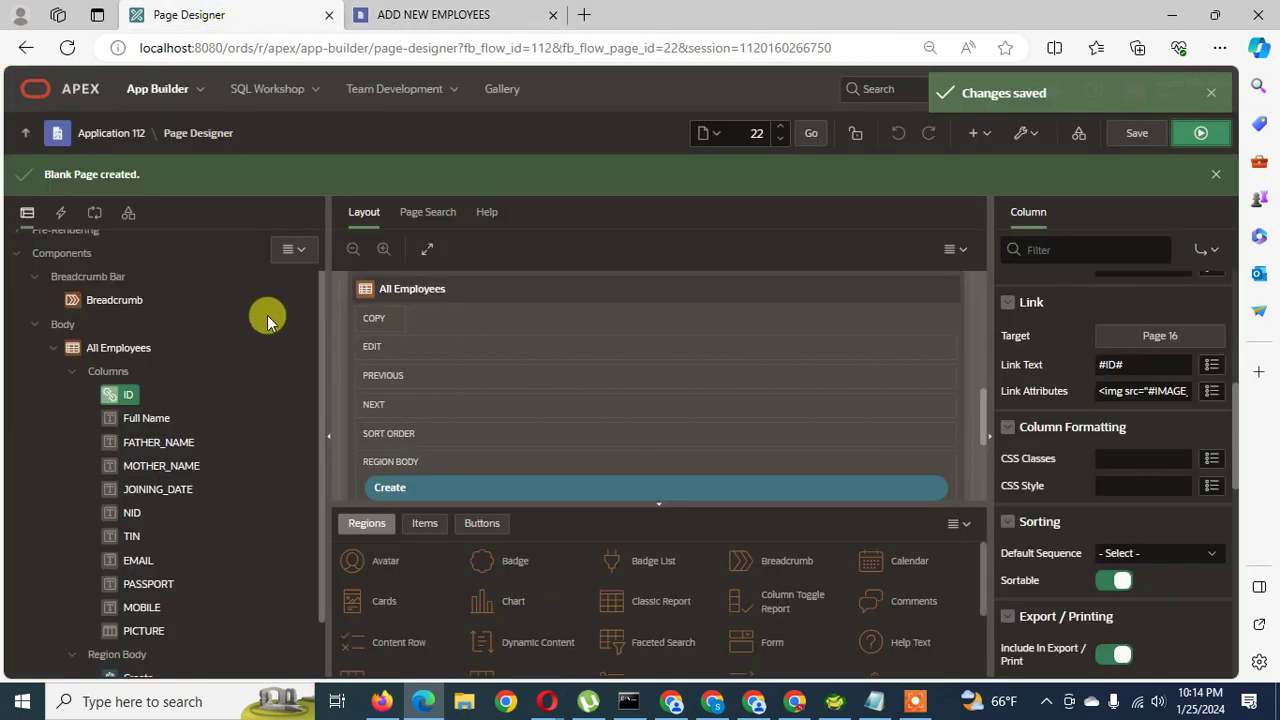
left_click(420, 14)
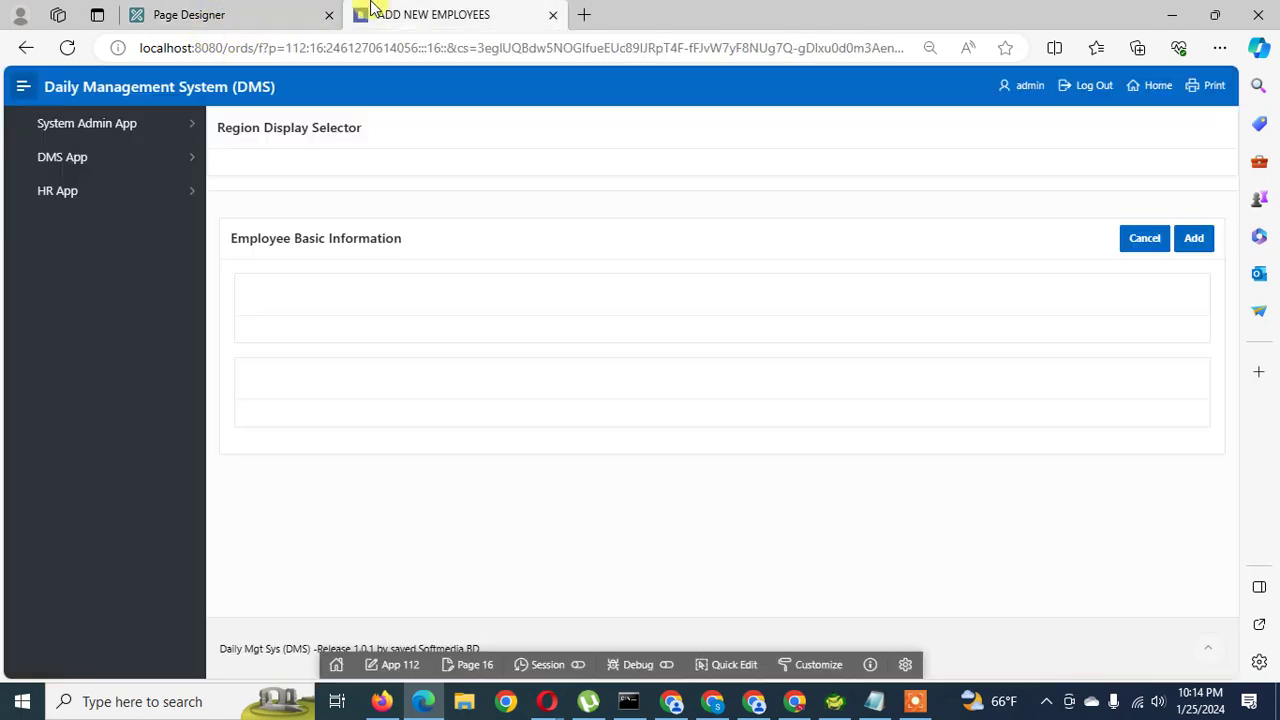
left_click(1122, 241)
Test the ID link of the fourth employee and examine the technical info on the page it opens
left_click(244, 348)
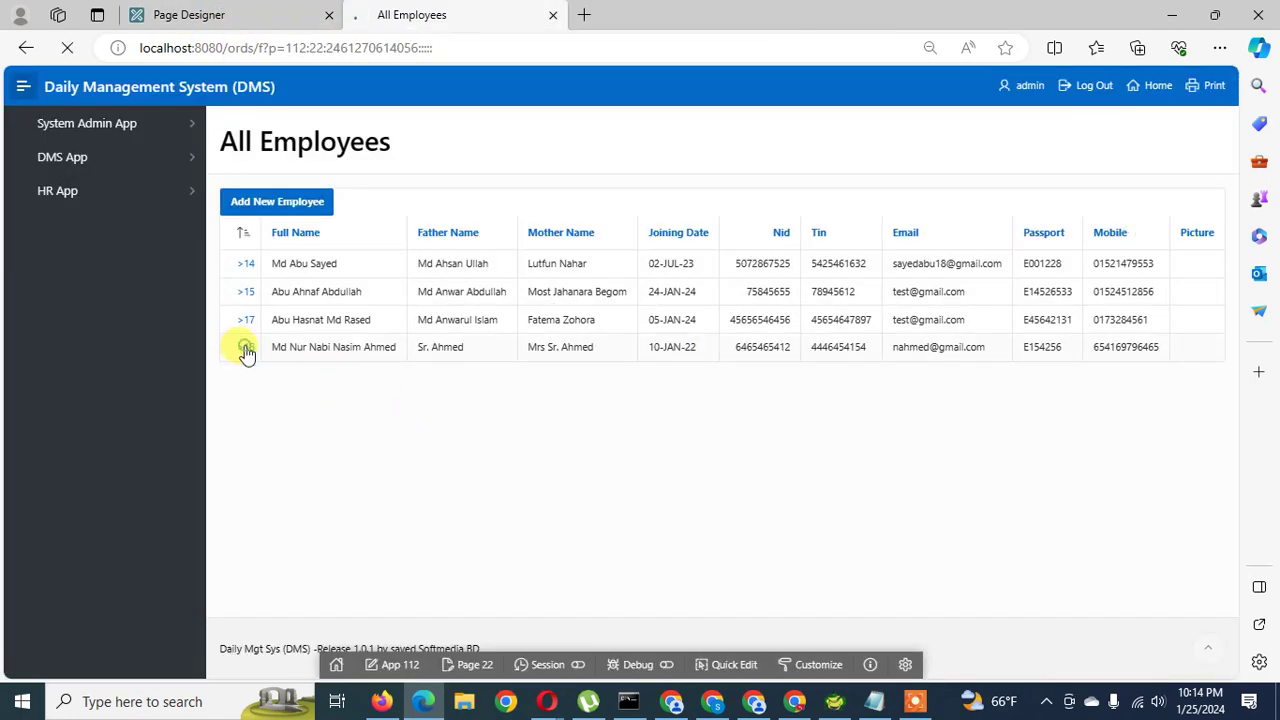
scroll(665, 528, "down", 4)
scroll(643, 534, "up", 5)
scroll(643, 534, "down", 2)
scroll(643, 534, "up", 2)
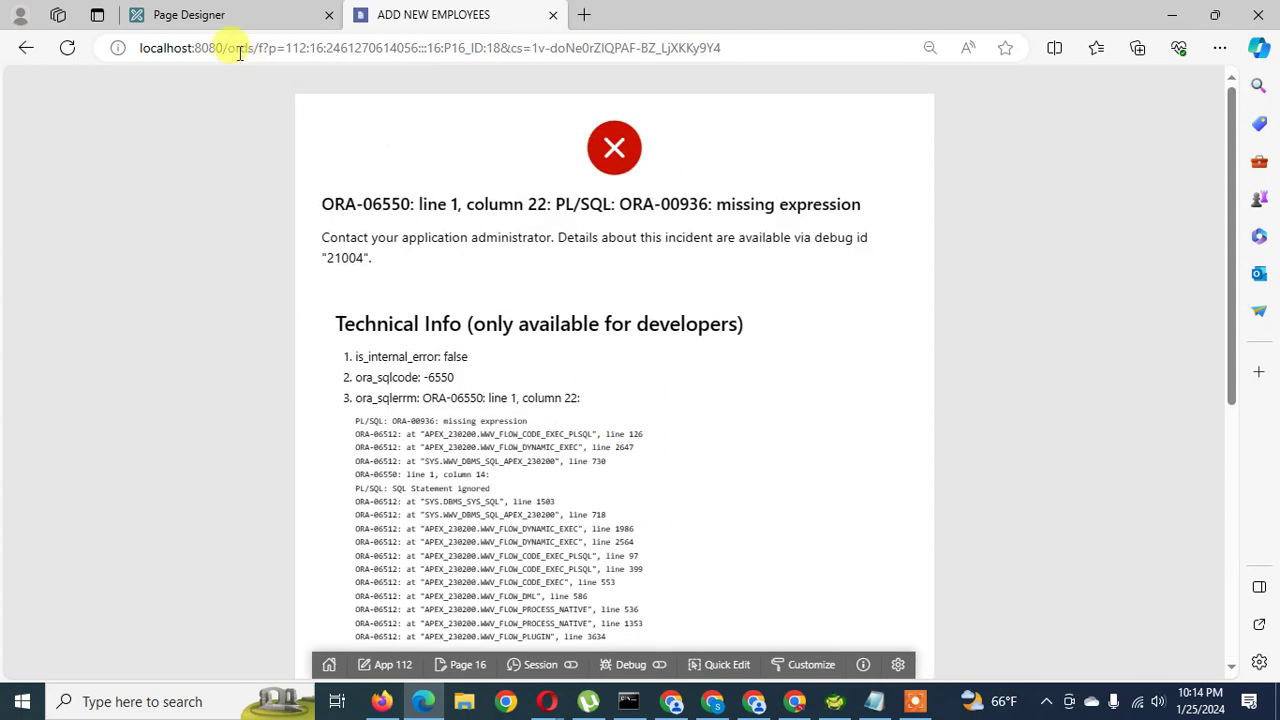
Open page 16 in the Page Designer from the running page and bring its sub regions into view
left_click(228, 14)
left_click(398, 10)
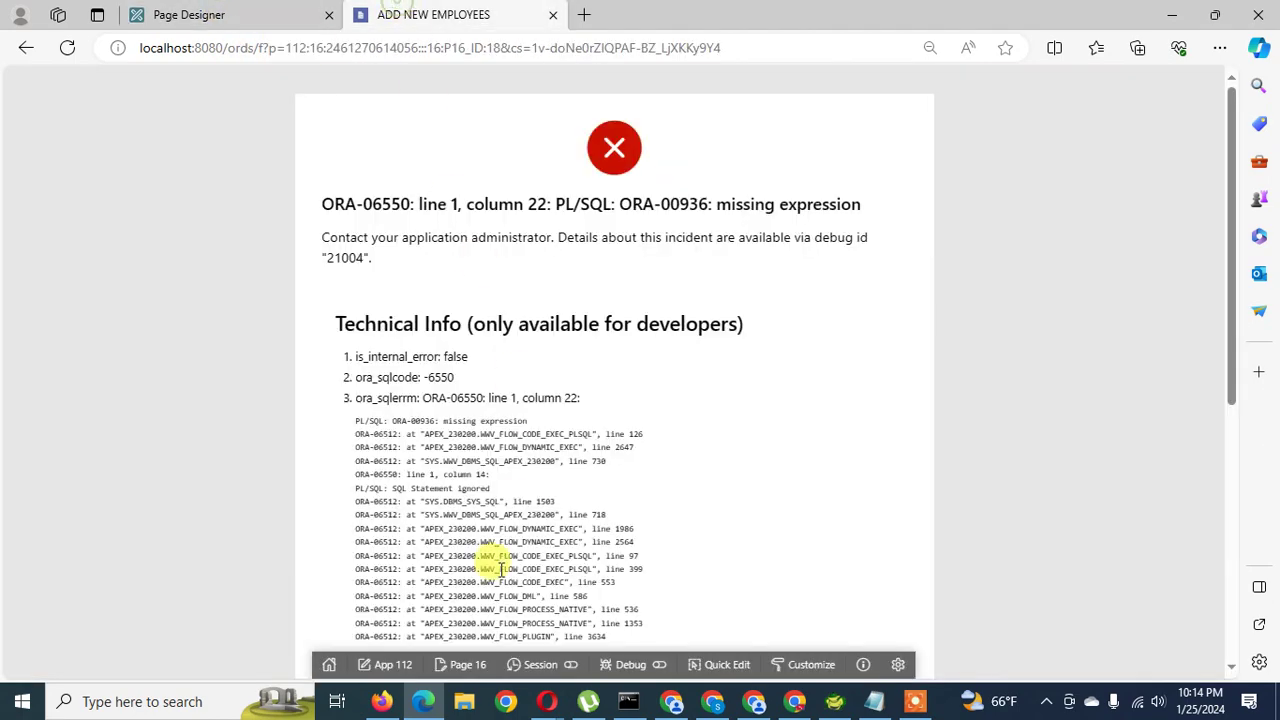
left_click(478, 665)
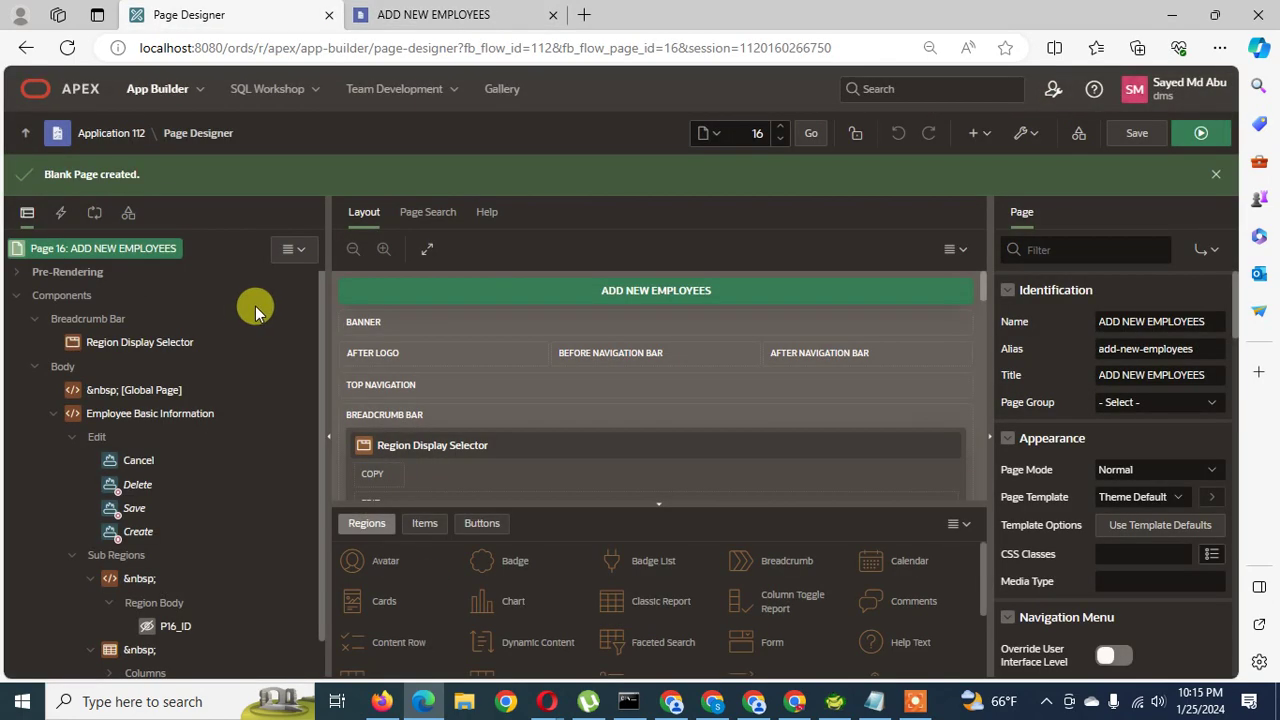
scroll(111, 387, "down", 1)
Switch to the Notepad instructions and review the Step-5 list of page items, starting with P16_ID and P16_FAST_NAME
left_click(874, 701)
scroll(165, 421, "up", 5)
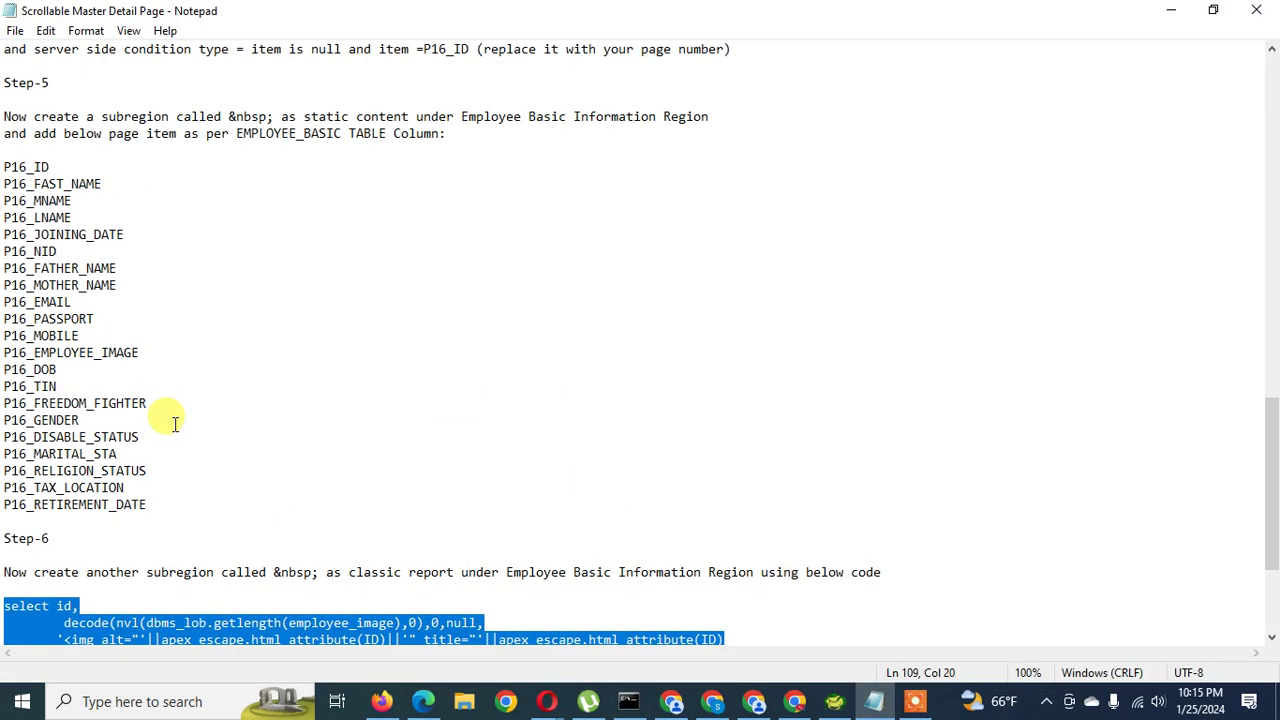
double_click(58, 219)
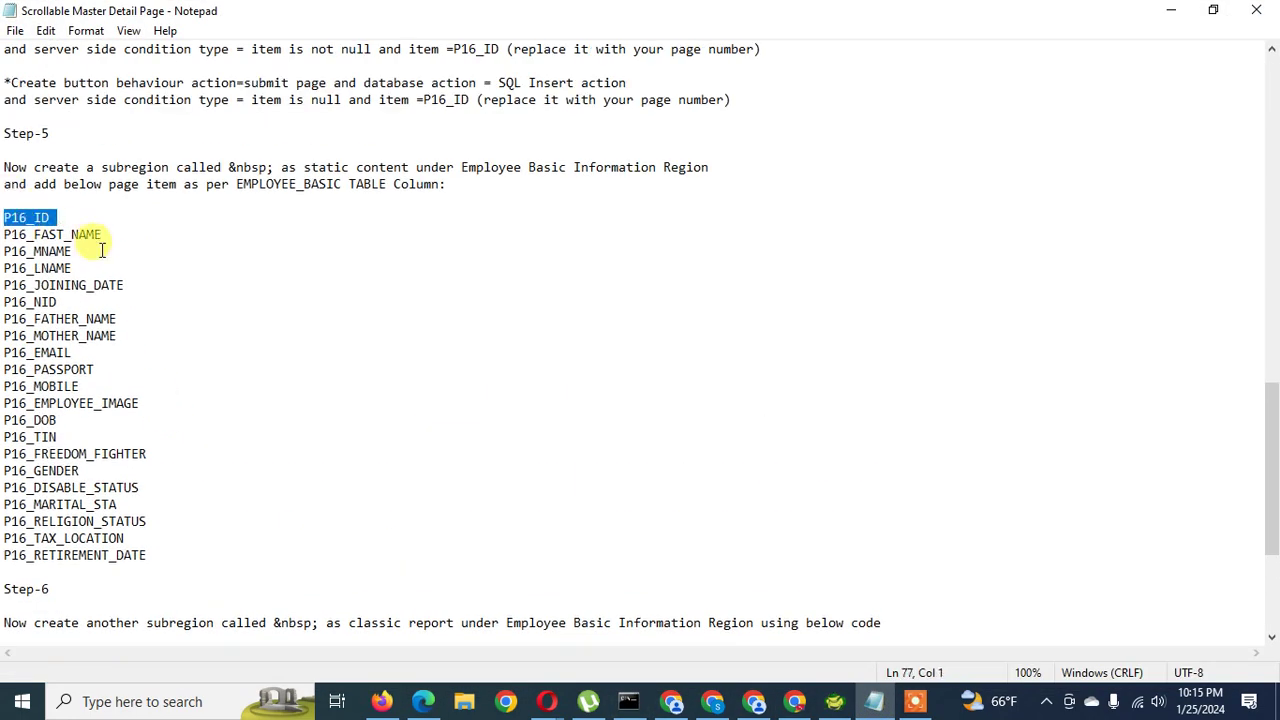
left_click(94, 234)
left_click_drag(107, 234, 3, 234)
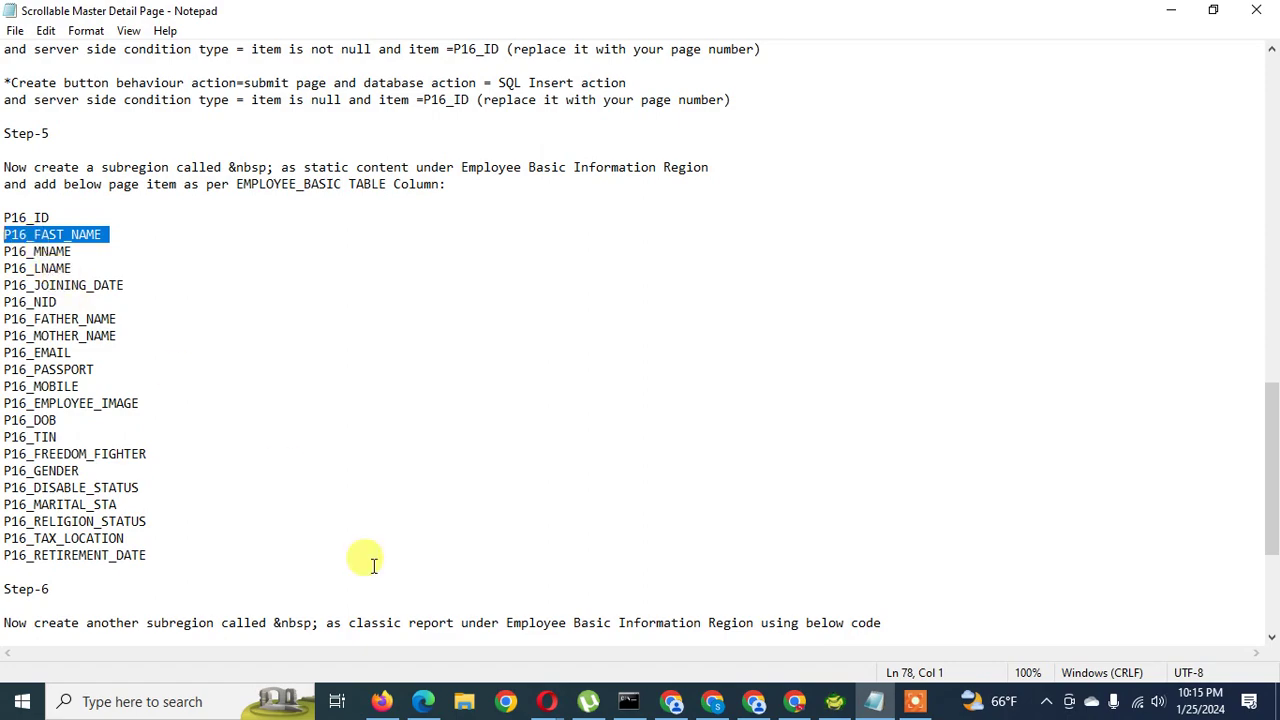
Back in the Page Designer, create a page item in the region body of the first &nbsp; sub region
left_click(430, 701)
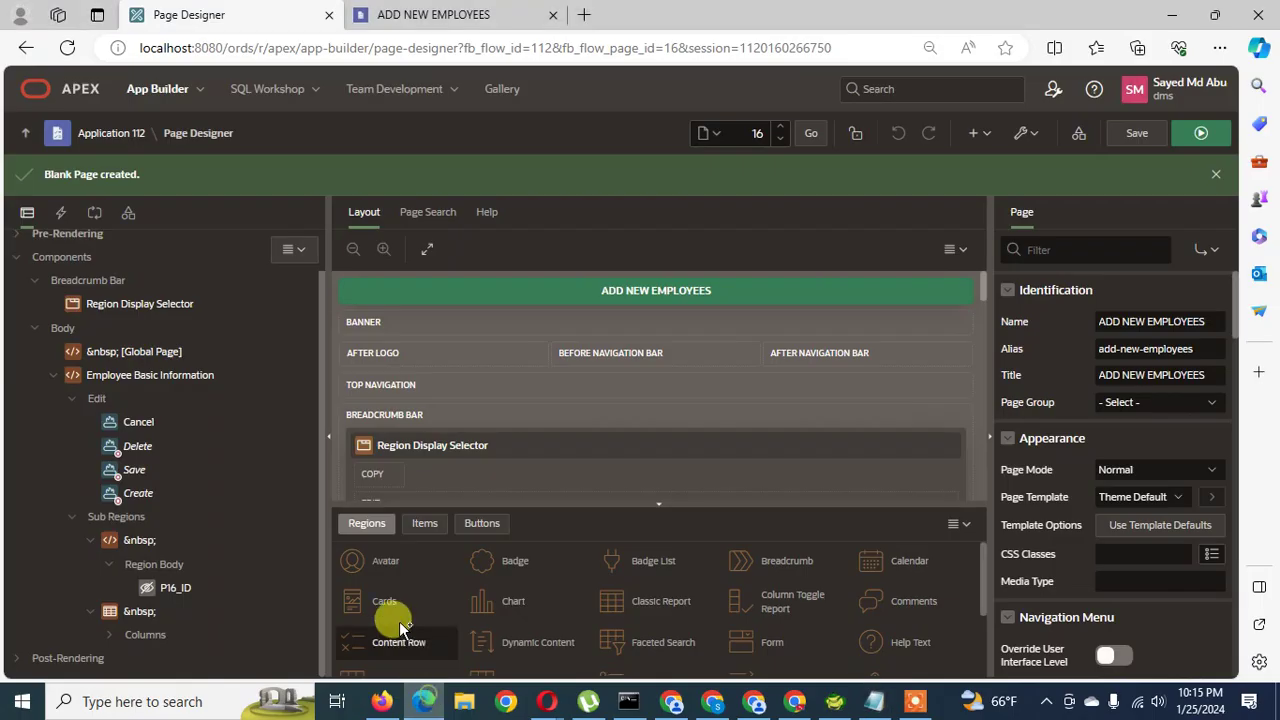
right_click(136, 567)
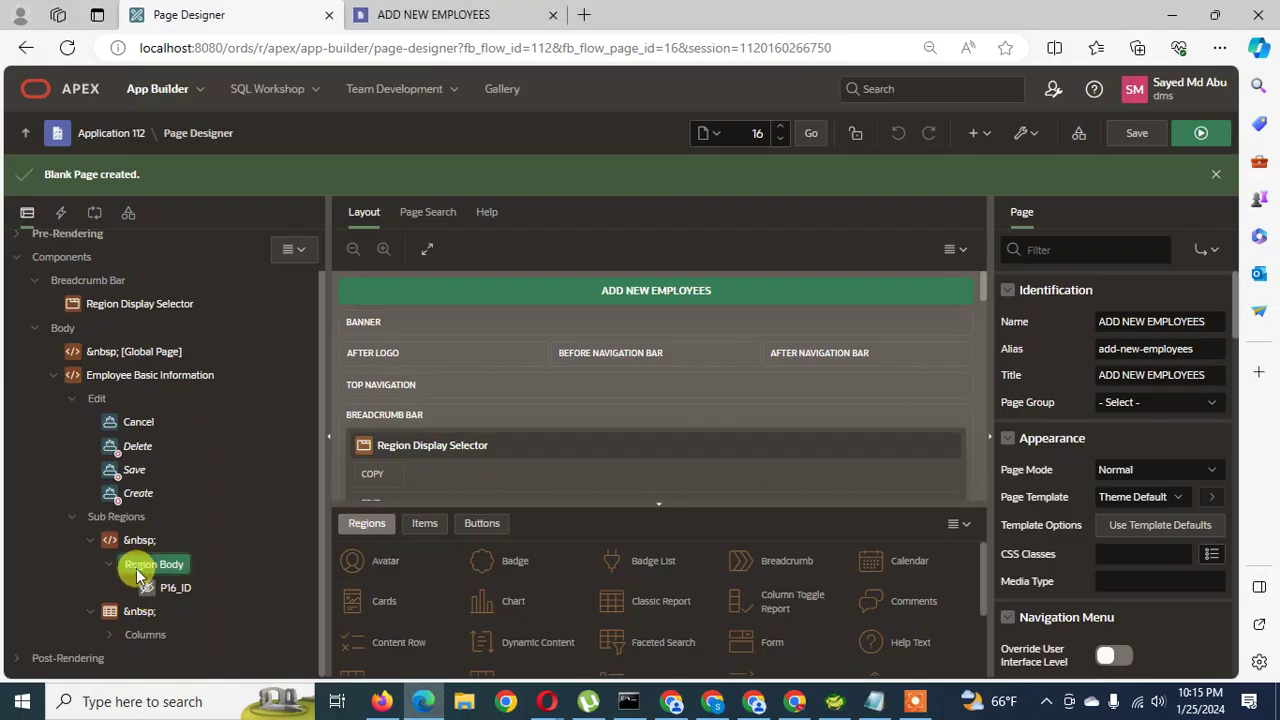
left_click(195, 458)
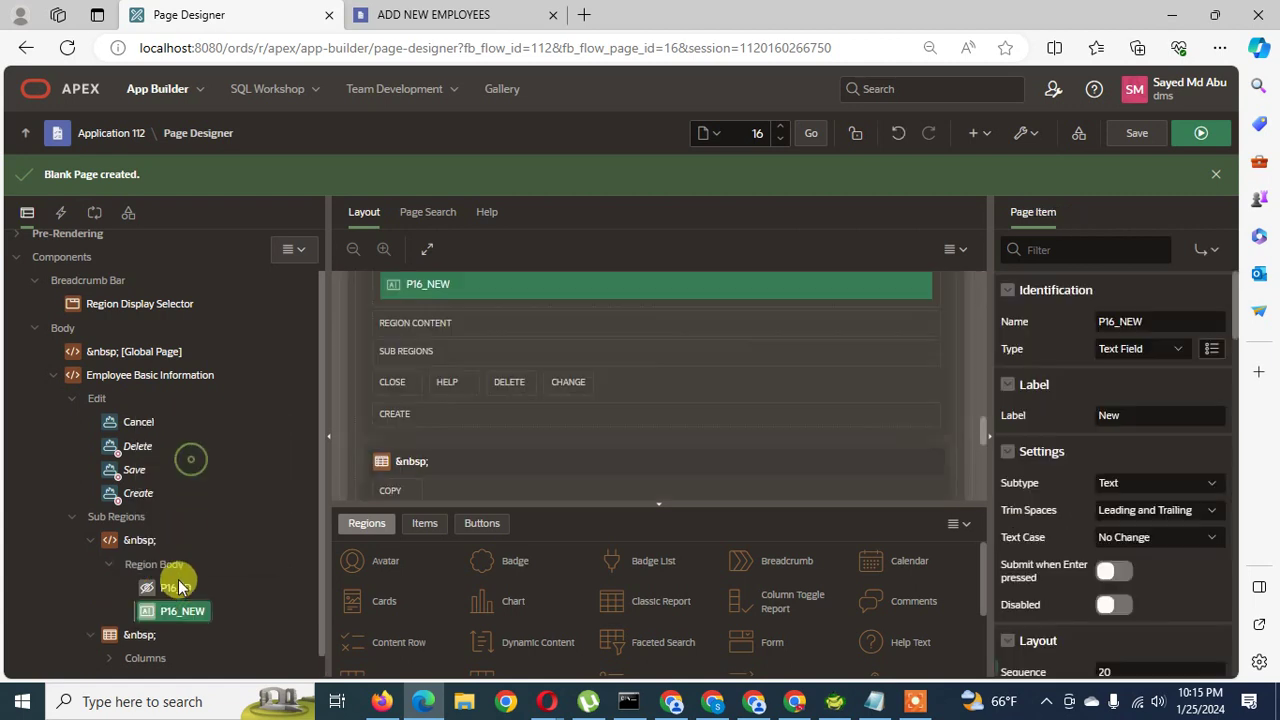
right_click(145, 566)
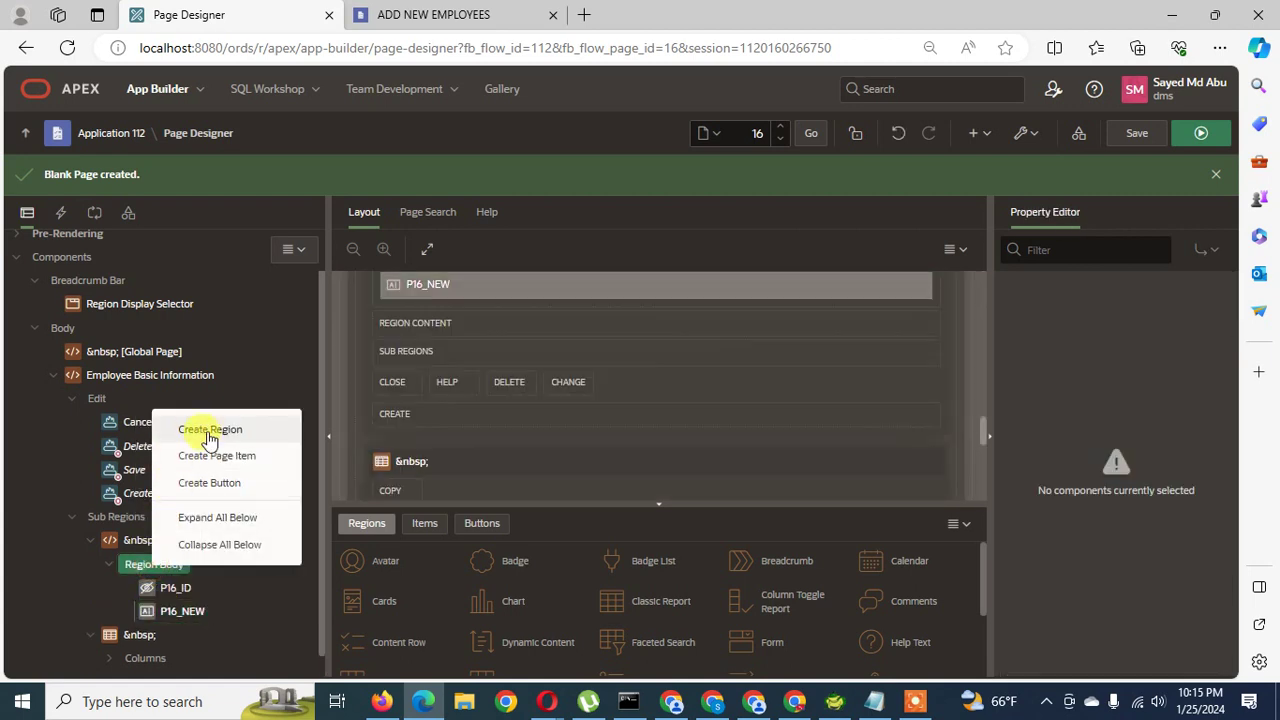
Duplicate the new page item and each resulting copy in turn, adding four more text field items below it
right_click(180, 610)
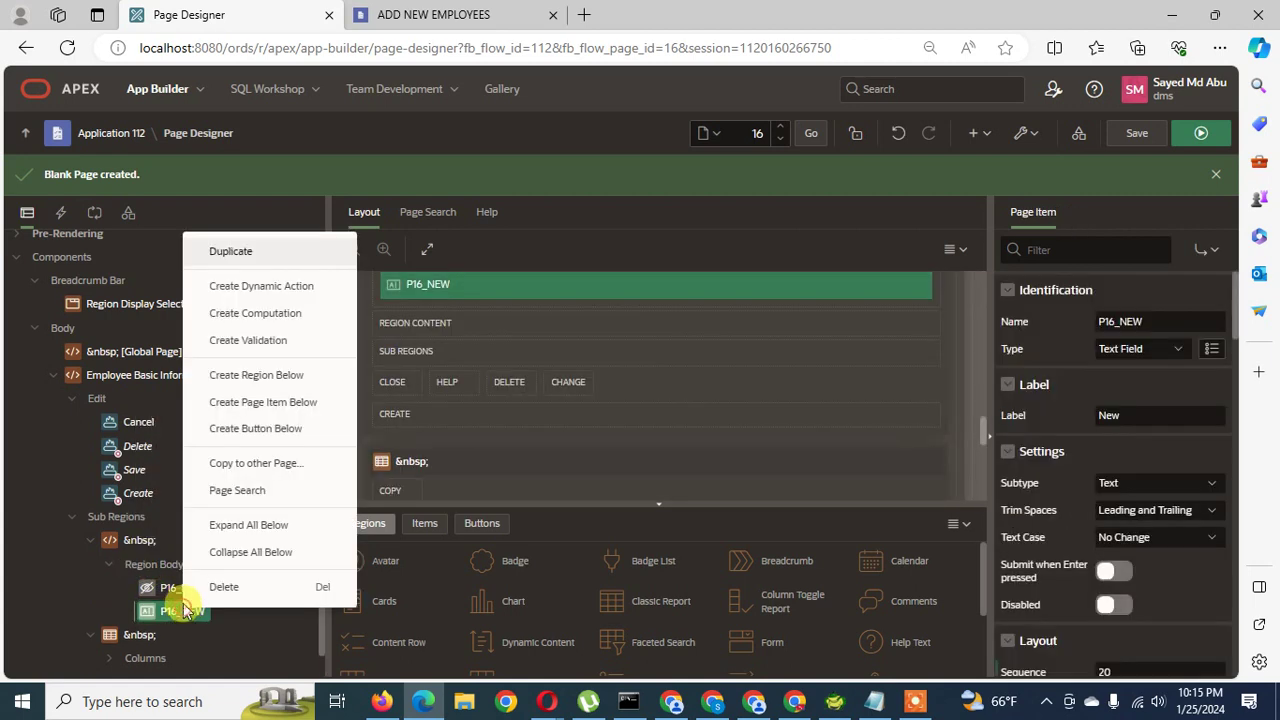
left_click(237, 251)
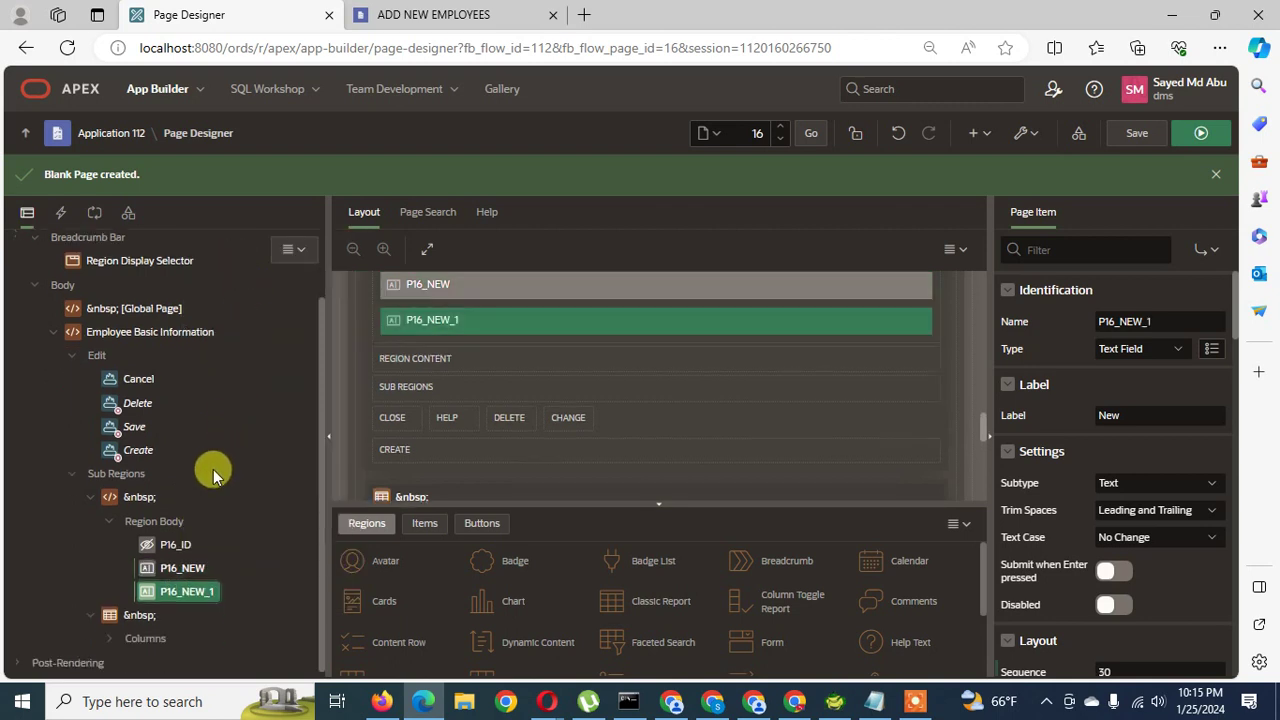
right_click(192, 587)
left_click(241, 230)
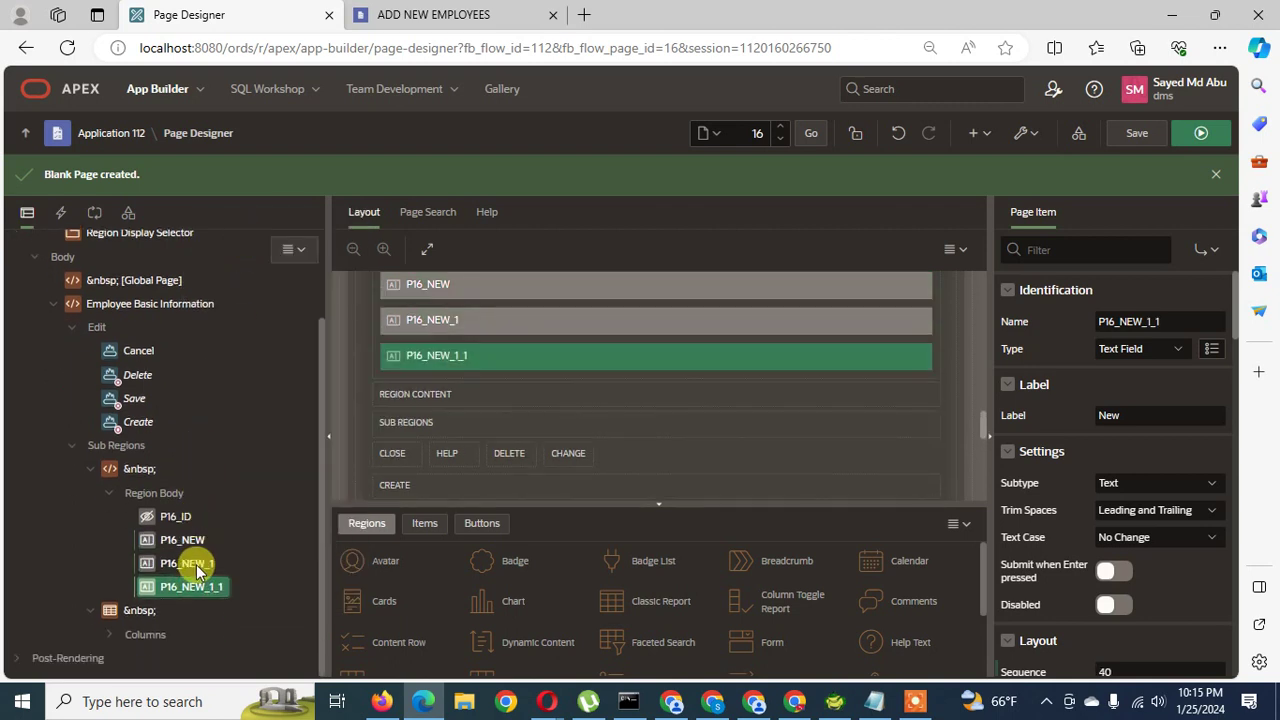
right_click(197, 592)
left_click(250, 238)
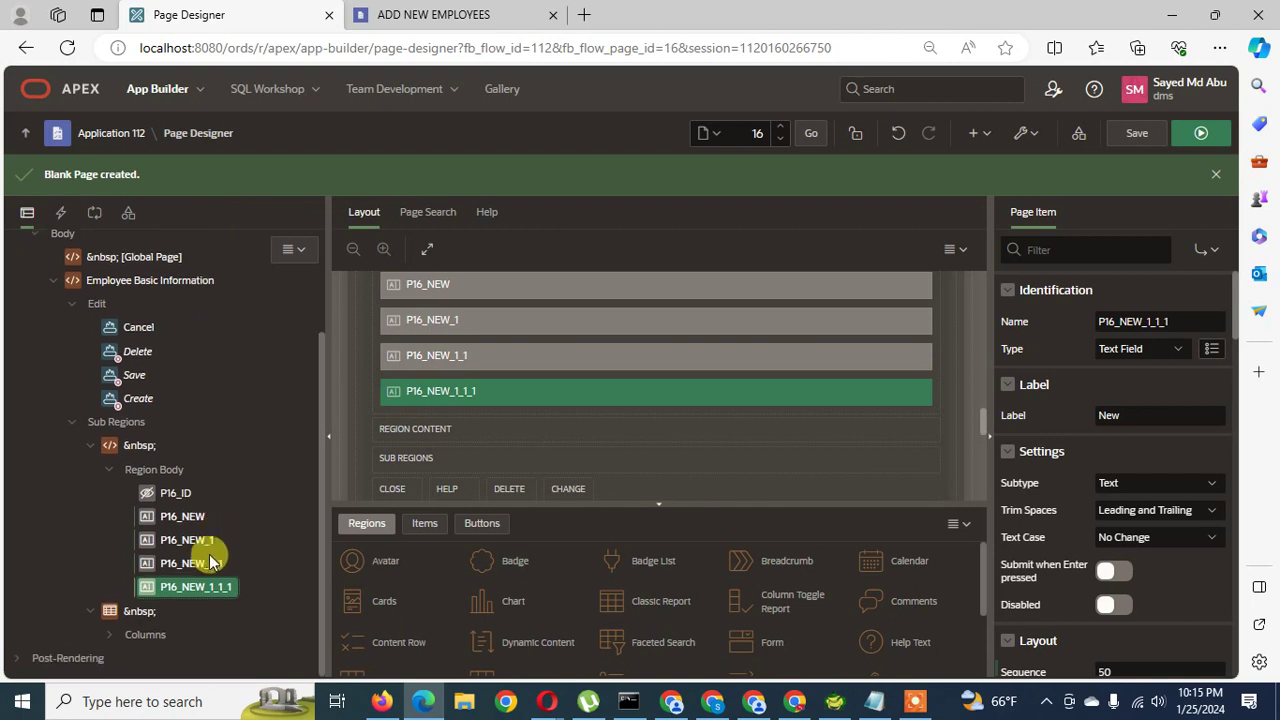
right_click(205, 598)
left_click(242, 238)
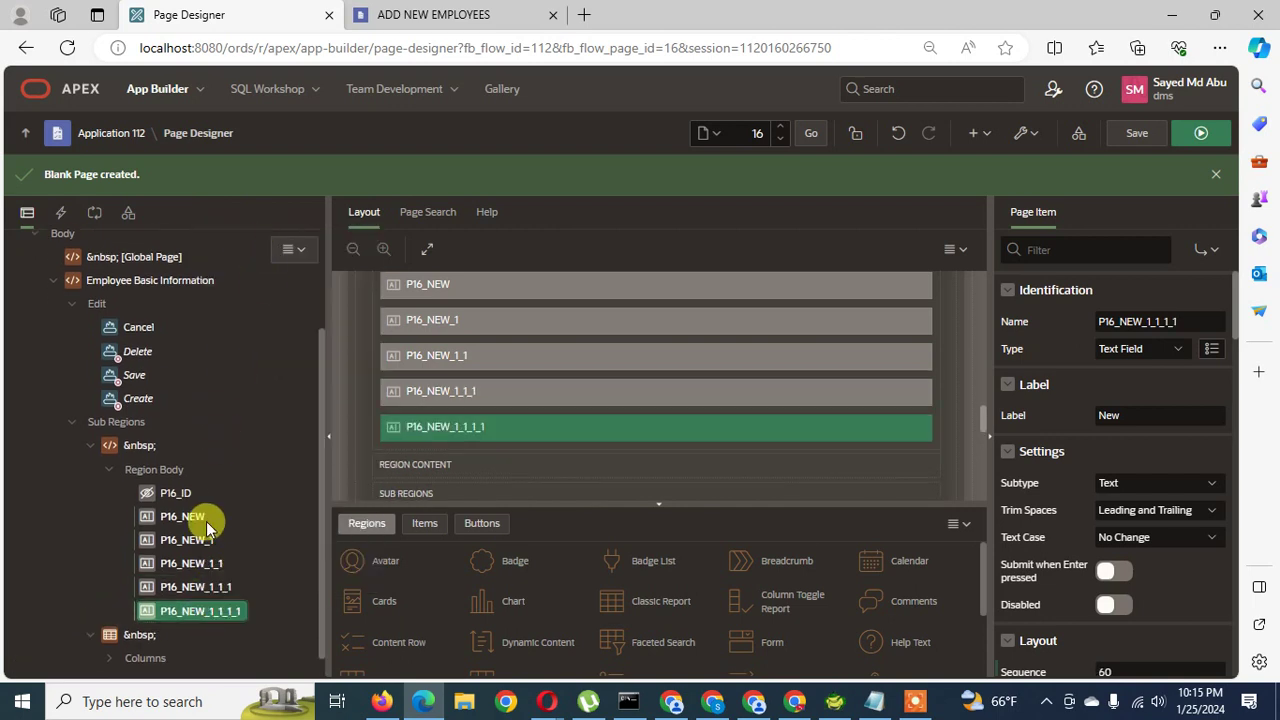
Duplicate all five new page items together, and duplicate the resulting set of copies once more
left_click(183, 495)
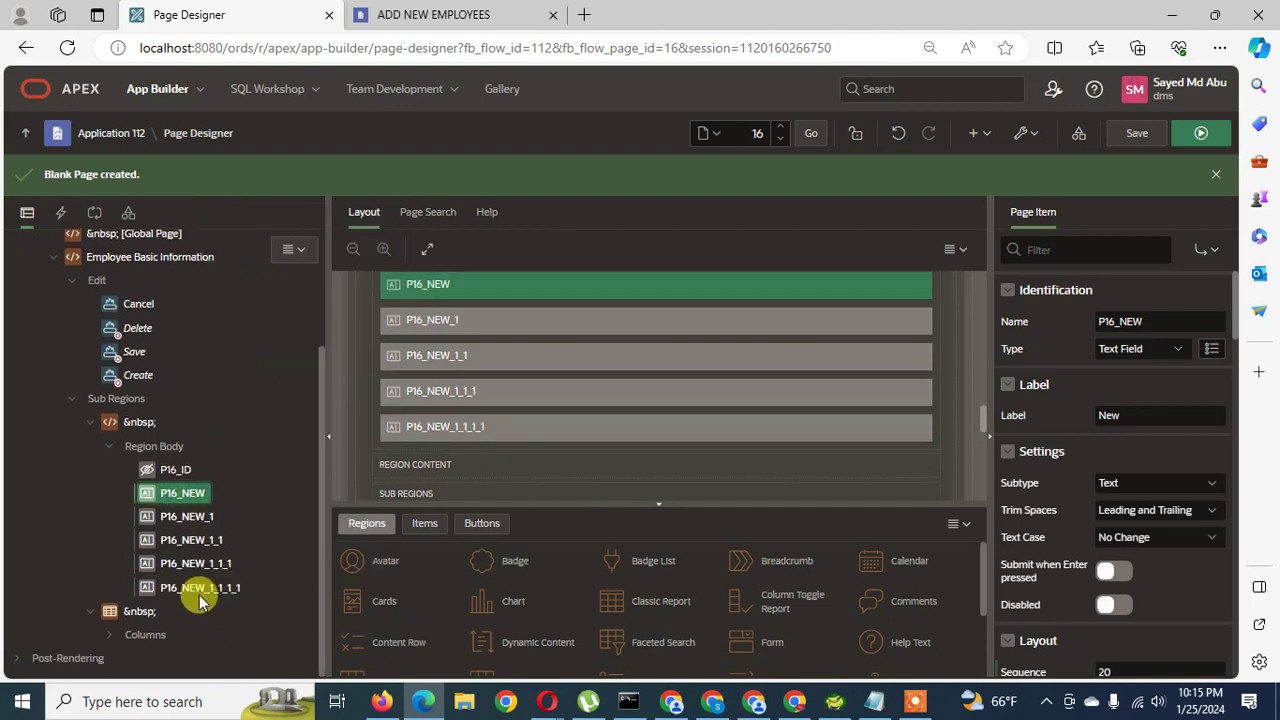
left_click(200, 590, "shift")
right_click(200, 597)
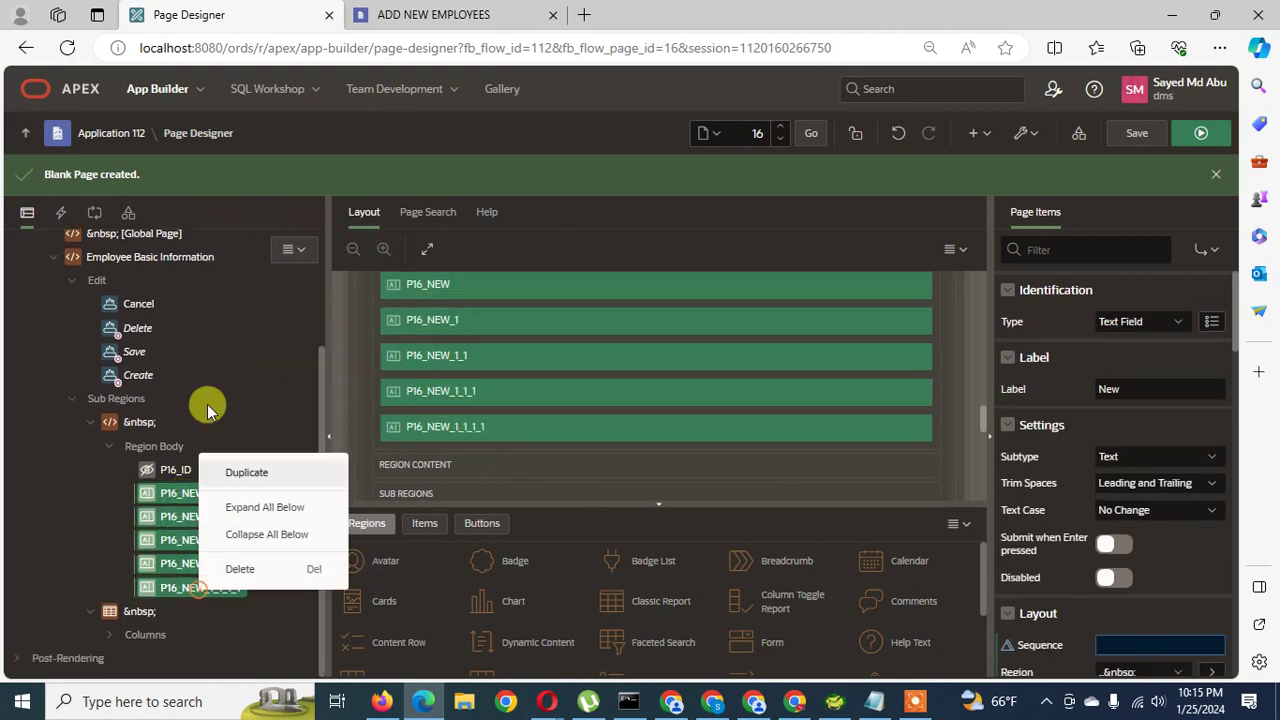
left_click(238, 478)
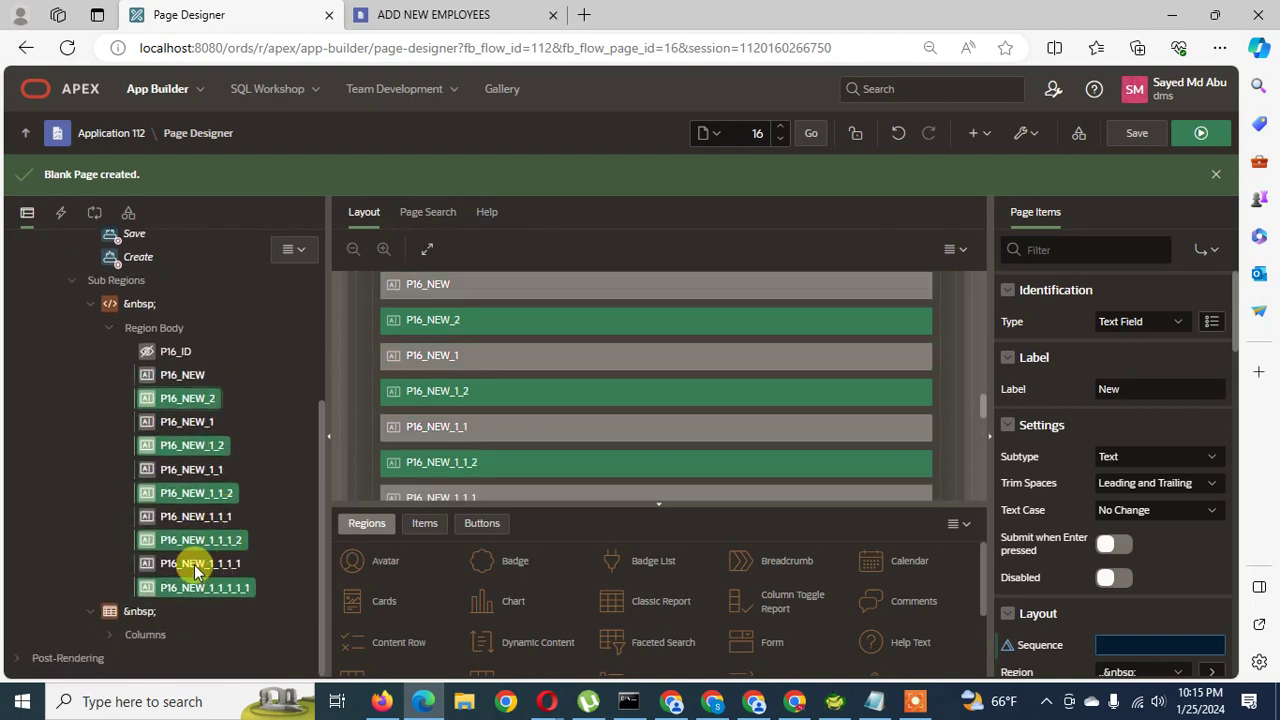
right_click(181, 399)
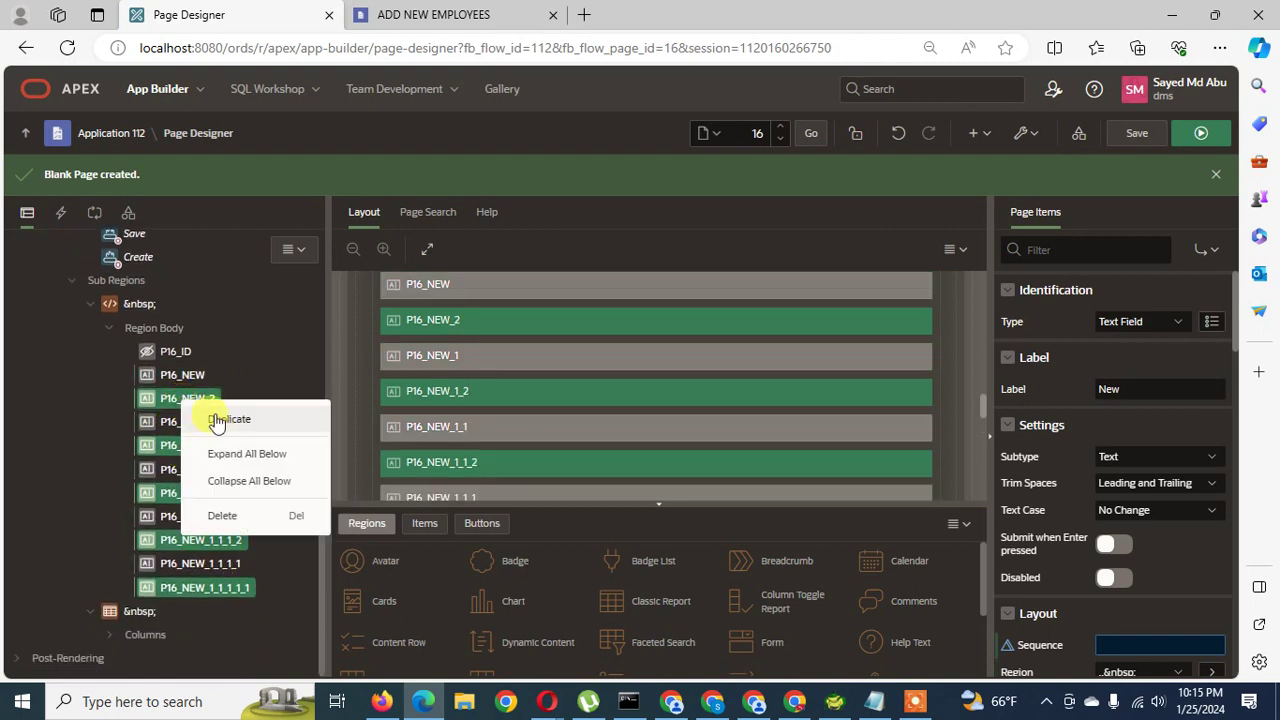
left_click(216, 421)
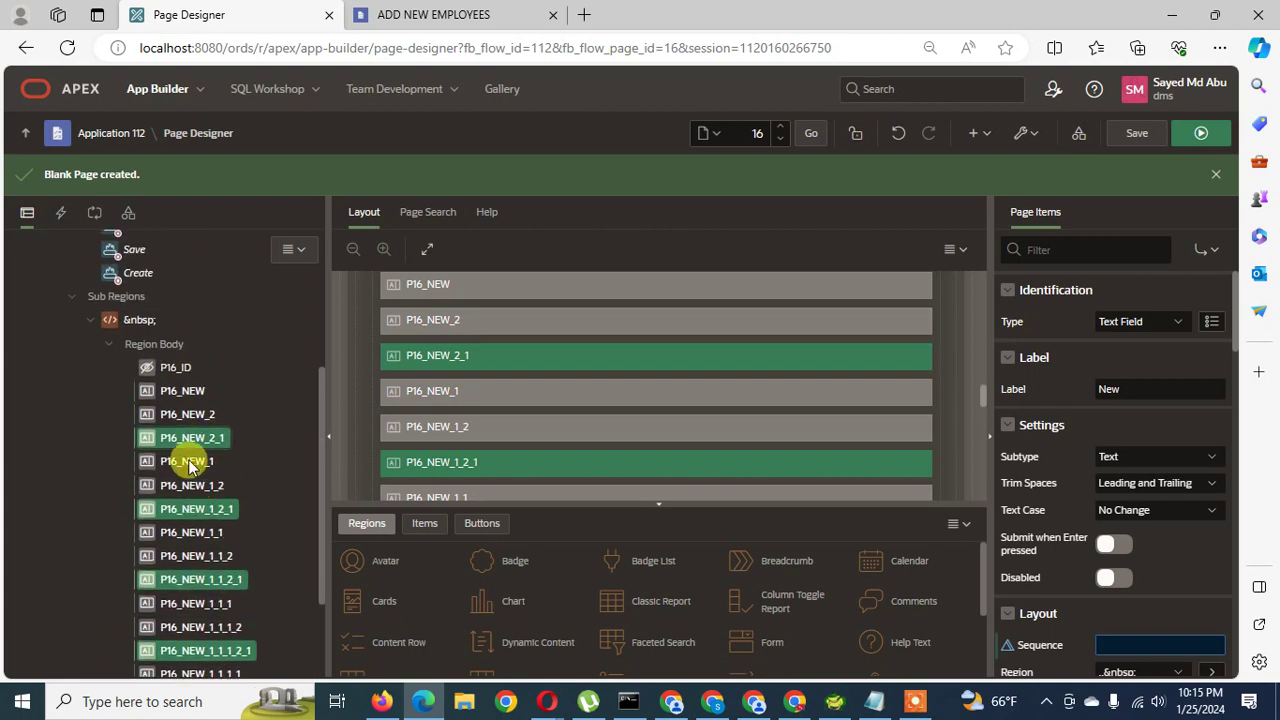
Switch to the Notepad instructions and count the required page items from P16_ID to P16_RETIREMENT_DATE
left_click(874, 701)
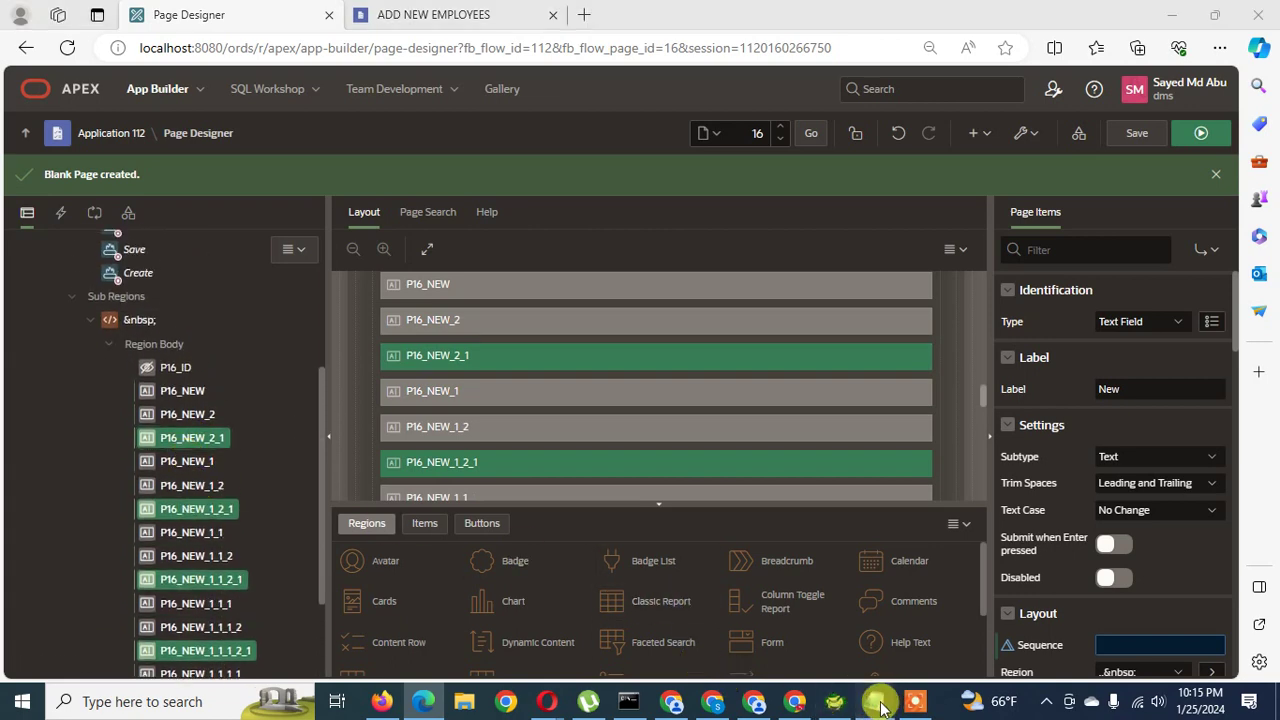
left_click(40, 218)
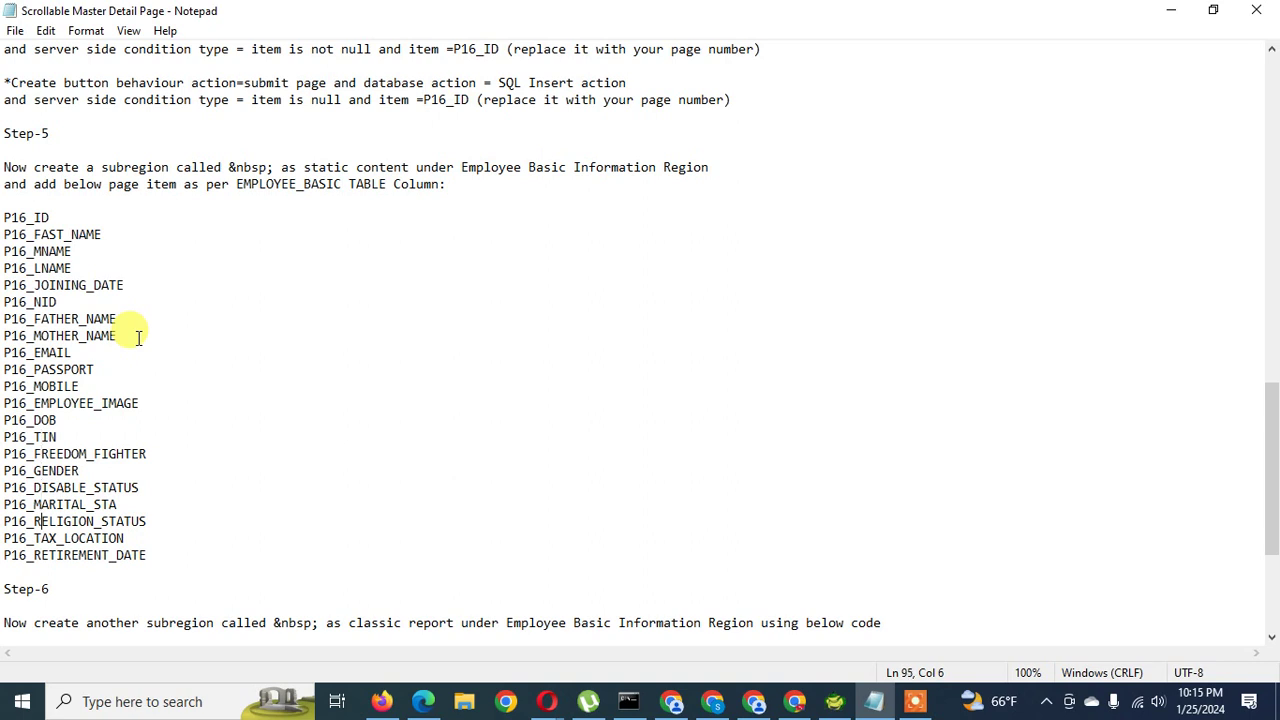
key("Down")
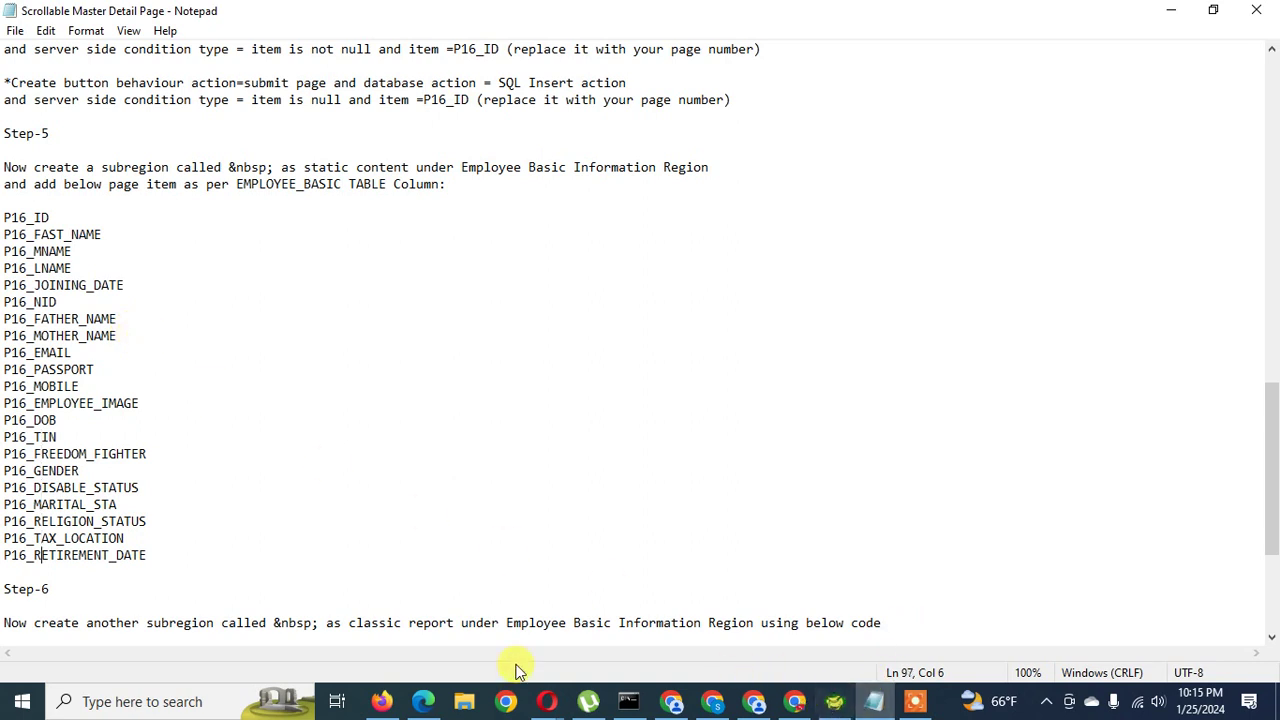
Return to the Page Designer and count the new page items in the sub region's body, from first to last
left_click(423, 701)
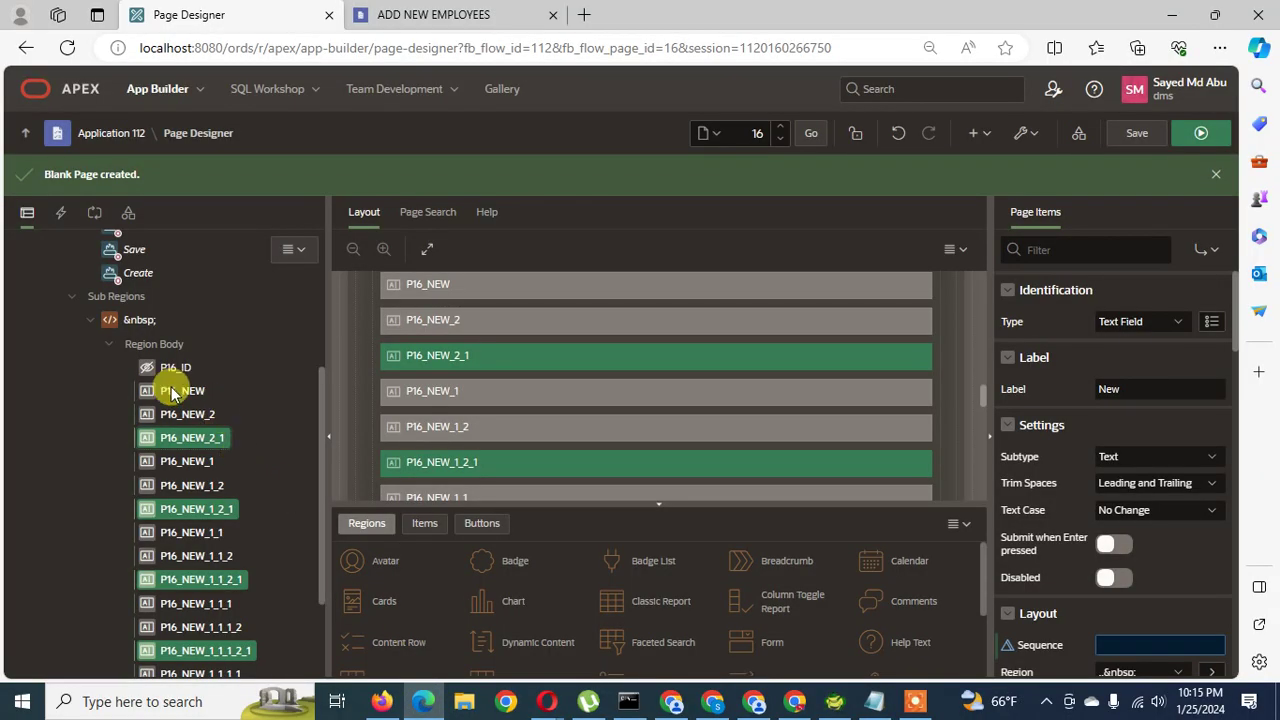
left_click(178, 394)
left_click(231, 421)
scroll(229, 425, "down", 3)
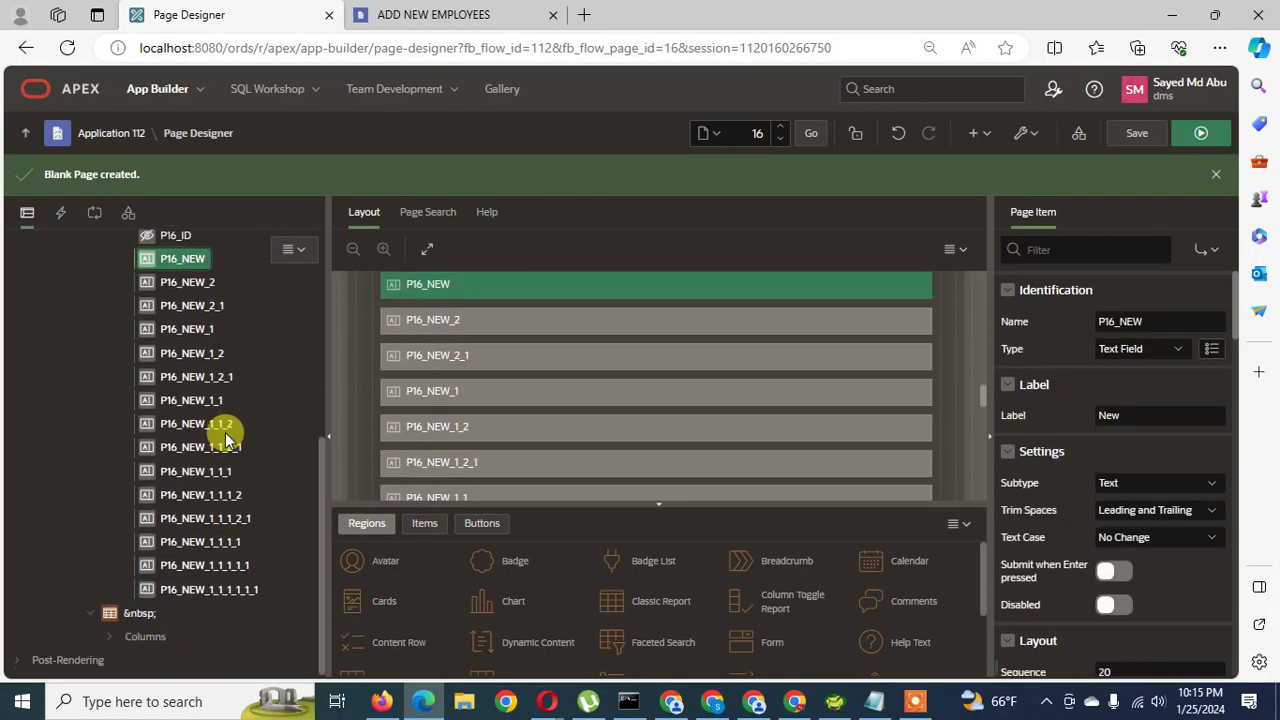
key("Down")
key("Down")
key("Down")
key("Down")
key("Down")
key("Down")
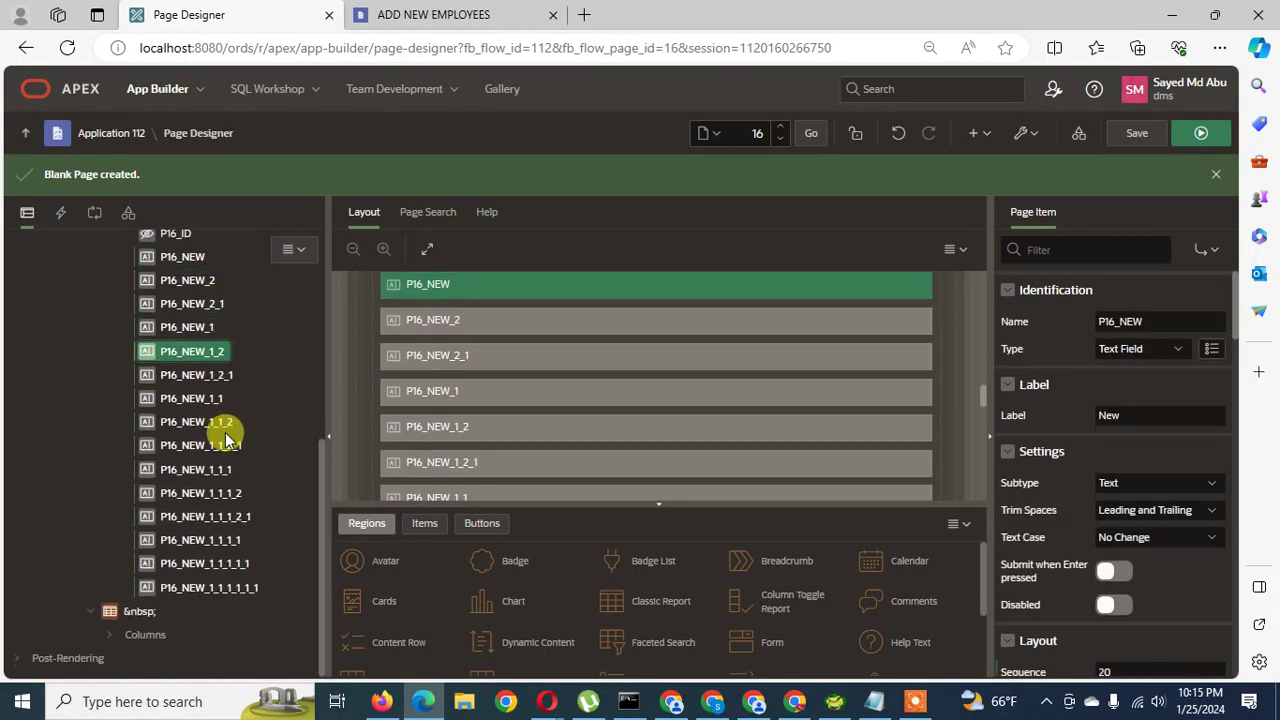
key("Down")
key("Down")
key("Down")
key("Down")
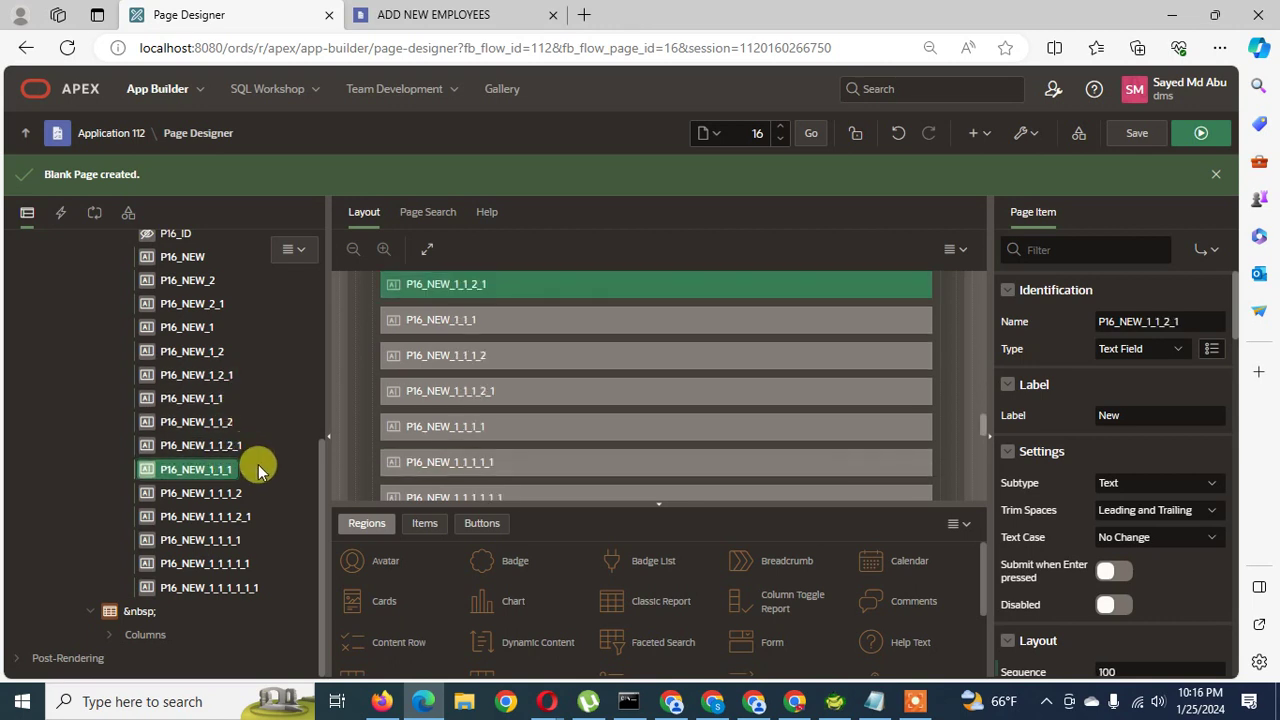
key("Down")
key("Down")
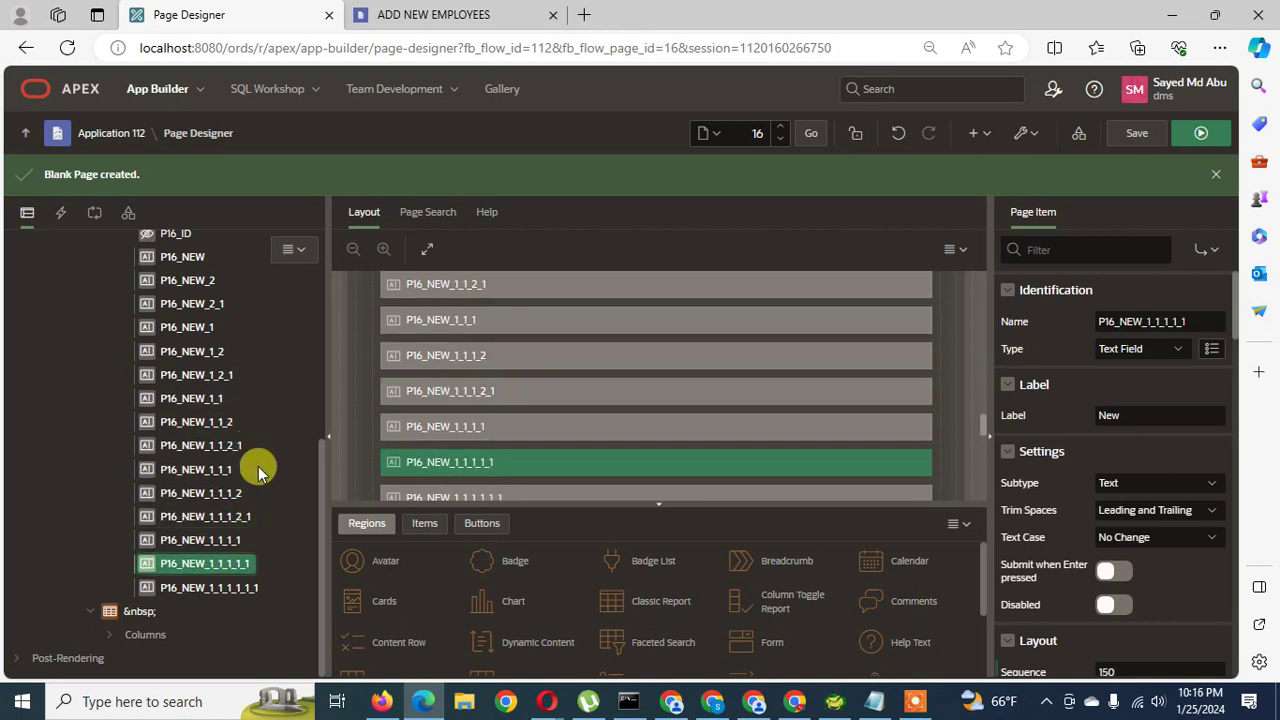
key("Down")
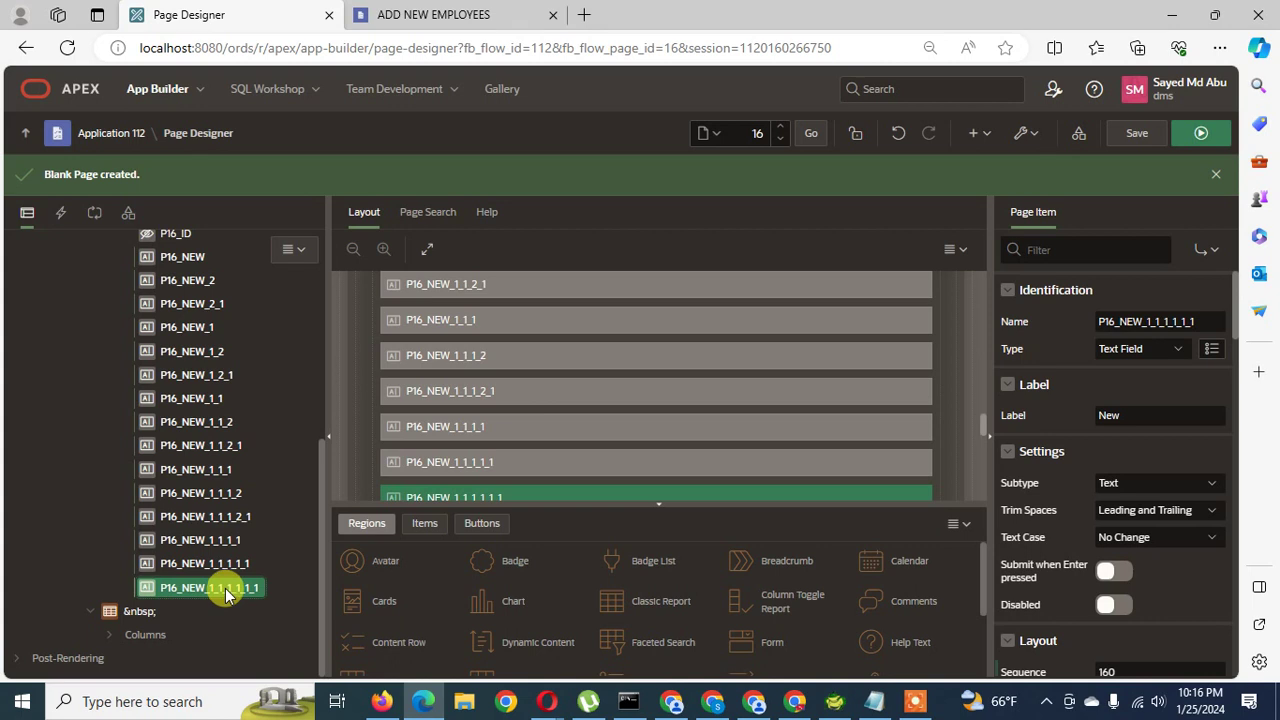
Duplicate the last six new page items together in the sub region's body
left_click(193, 471, "shift")
right_click(193, 471)
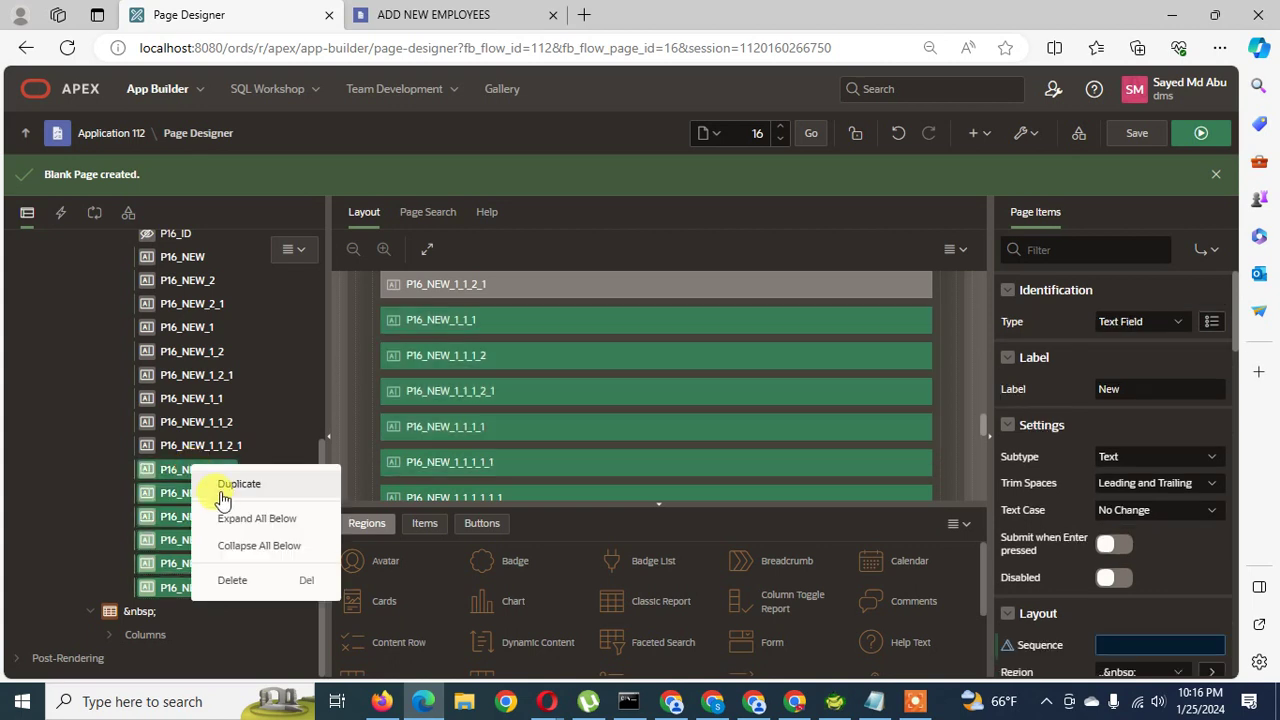
left_click(228, 484)
scroll(228, 530, "up", 5)
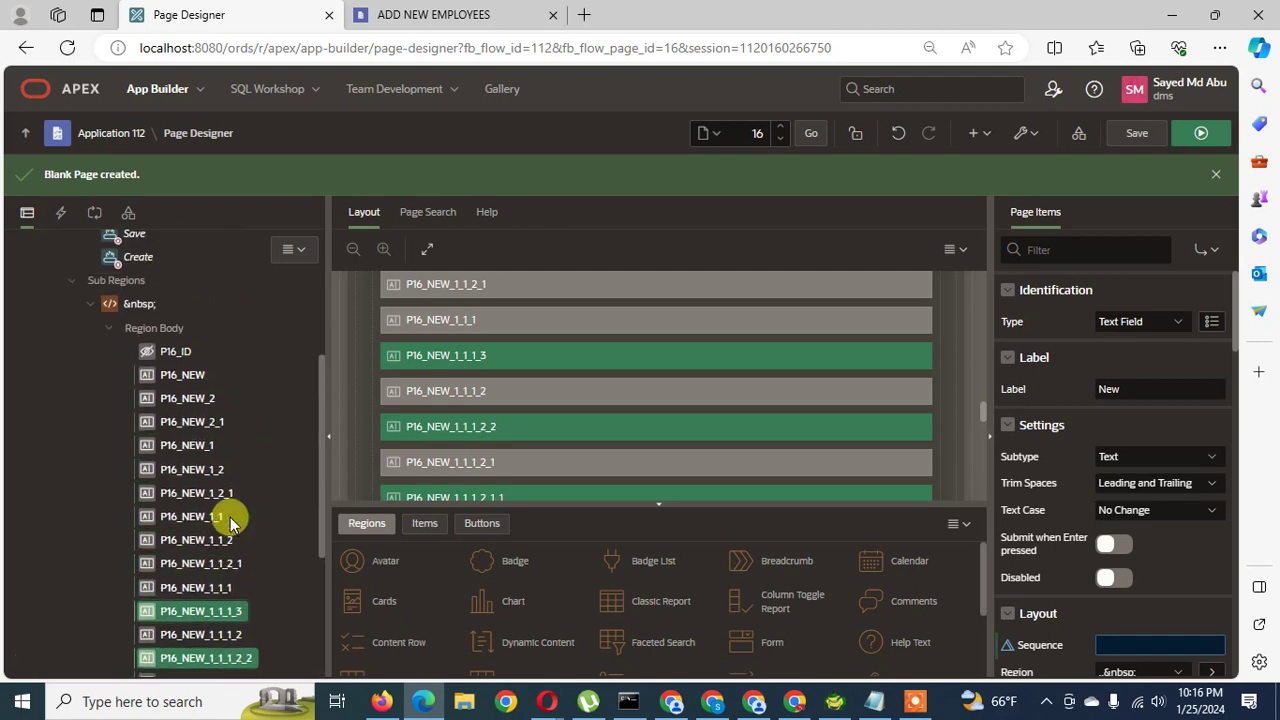
Rename the item P16_NEW as P16_FAST_NAME, copying the name from the Notepad instructions, and try to save the page
left_click(198, 386)
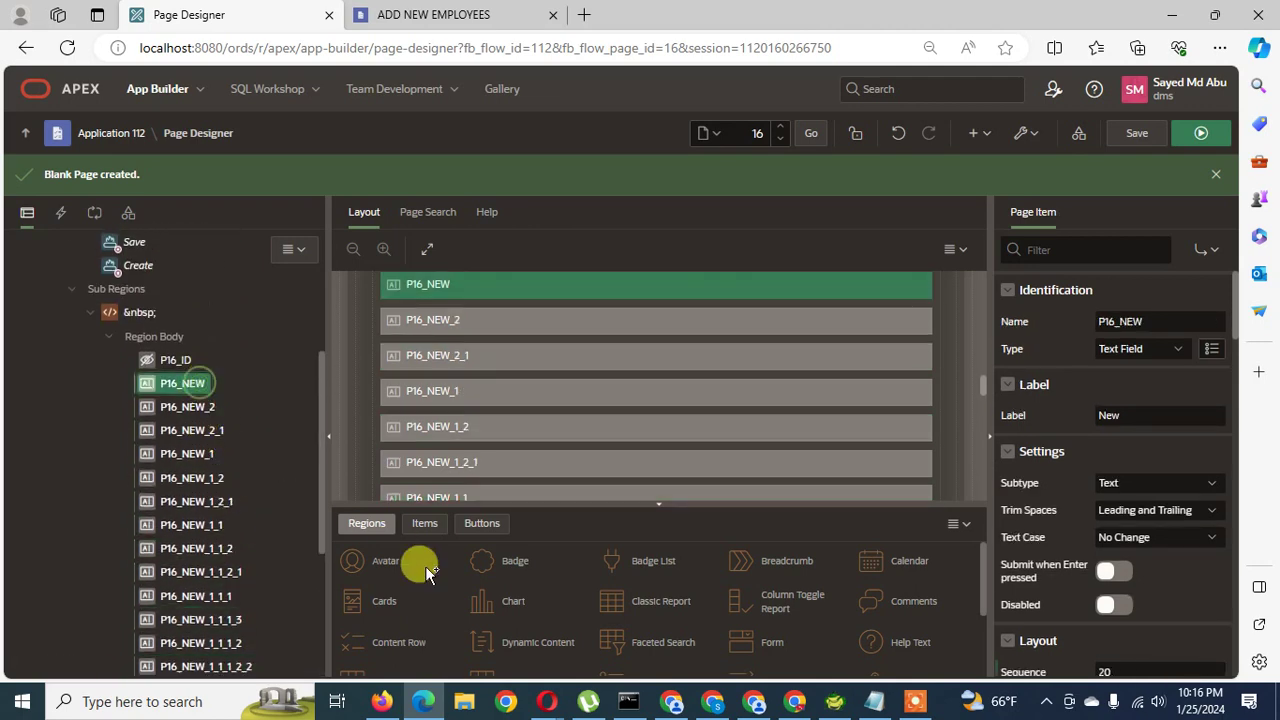
left_click(875, 703)
double_click(111, 234)
key("ctrl+c")
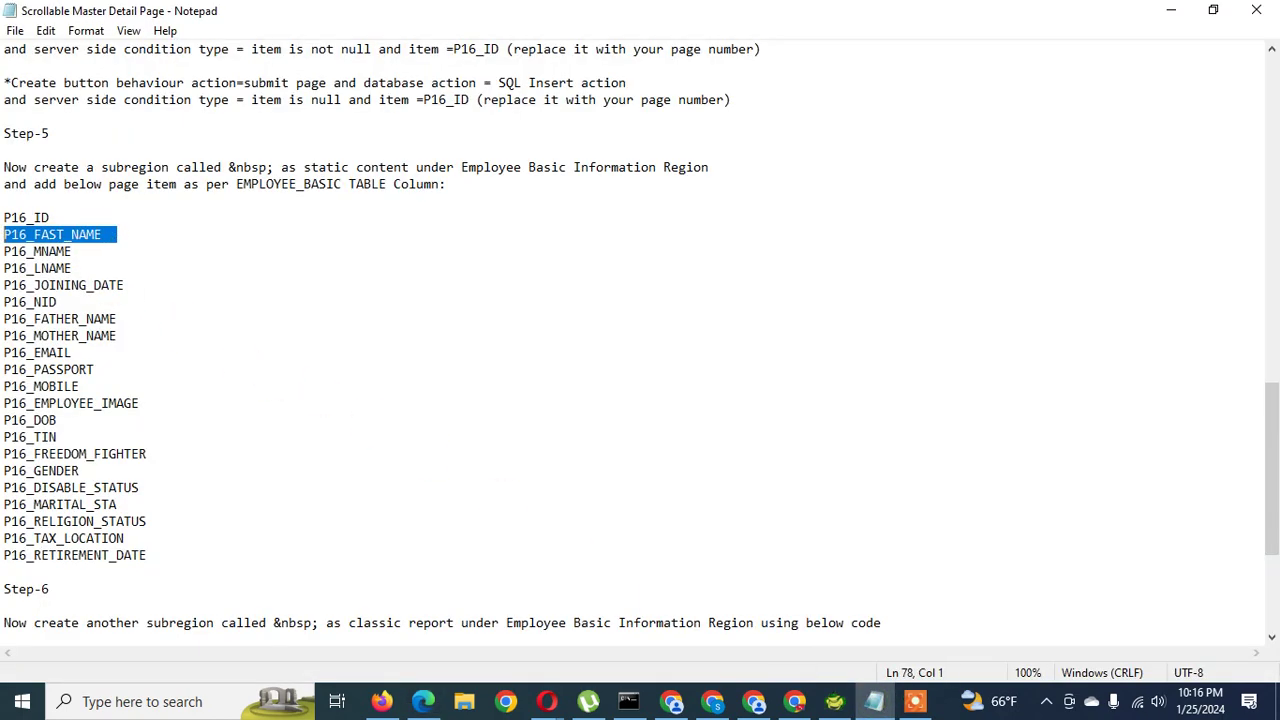
left_click(868, 703)
left_click_drag(1155, 318, 1047, 330)
key("ctrl+v")
left_click(1137, 133)
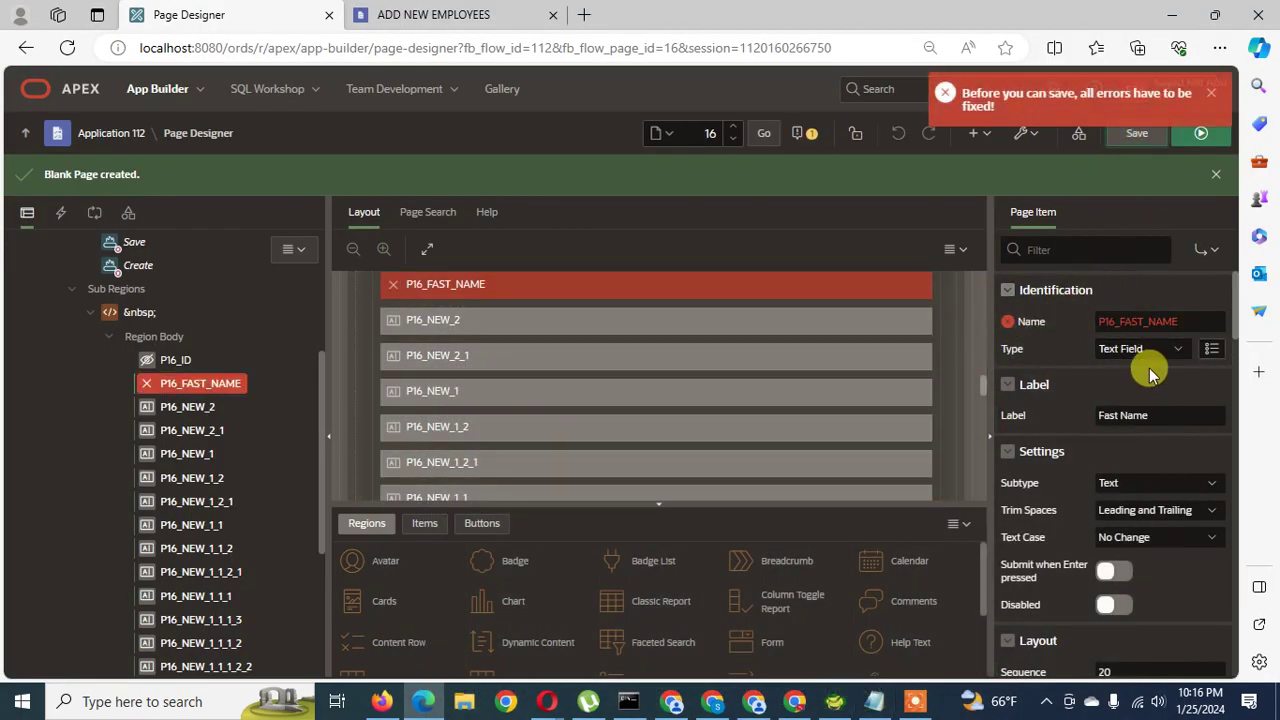
Set the source of P16_FAST_NAME to the database column FAST_NAME and try to save the page
scroll(1140, 480, "down", 8)
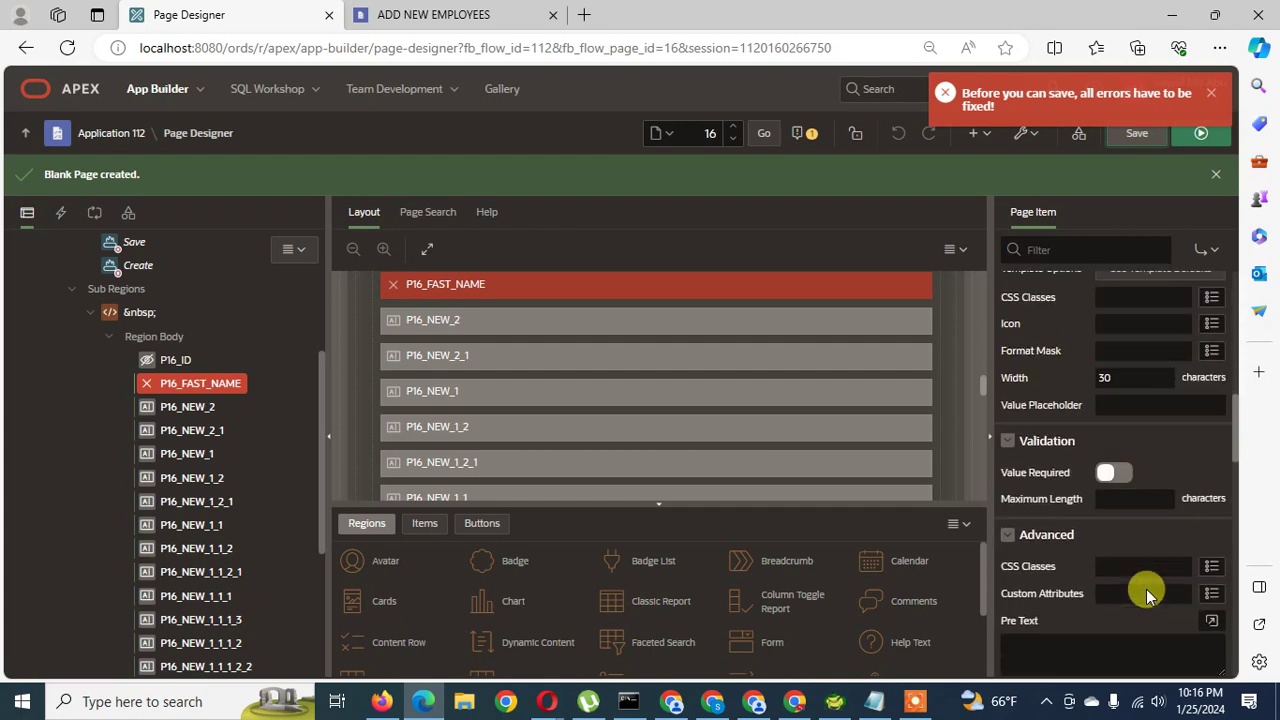
scroll(1147, 595, "down", 4)
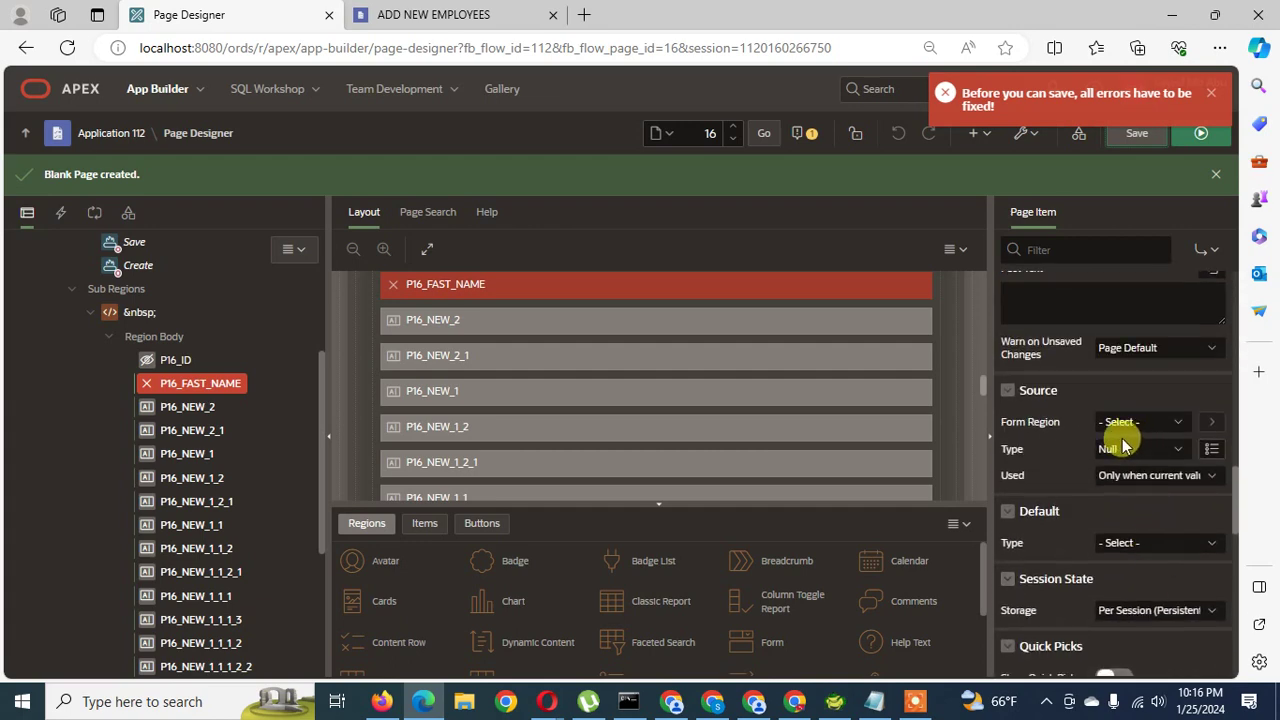
left_click(1135, 452)
left_click(1128, 447)
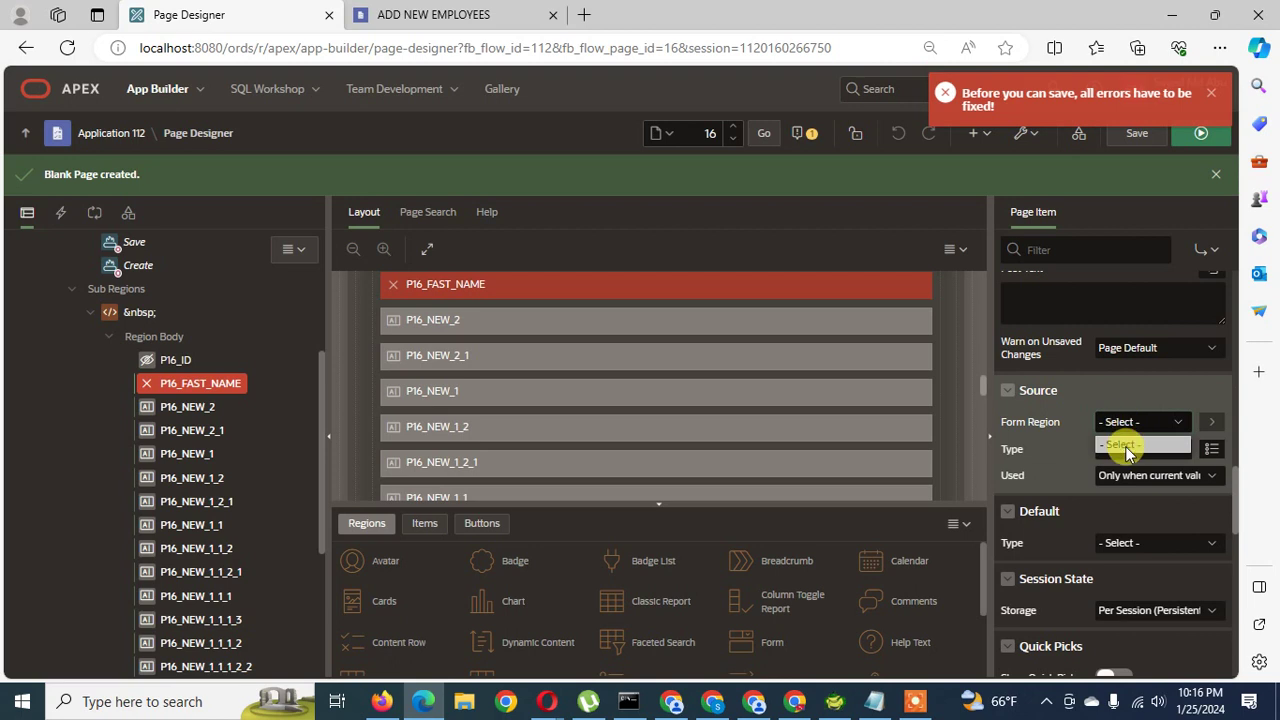
left_click(1137, 449)
left_click(1036, 486)
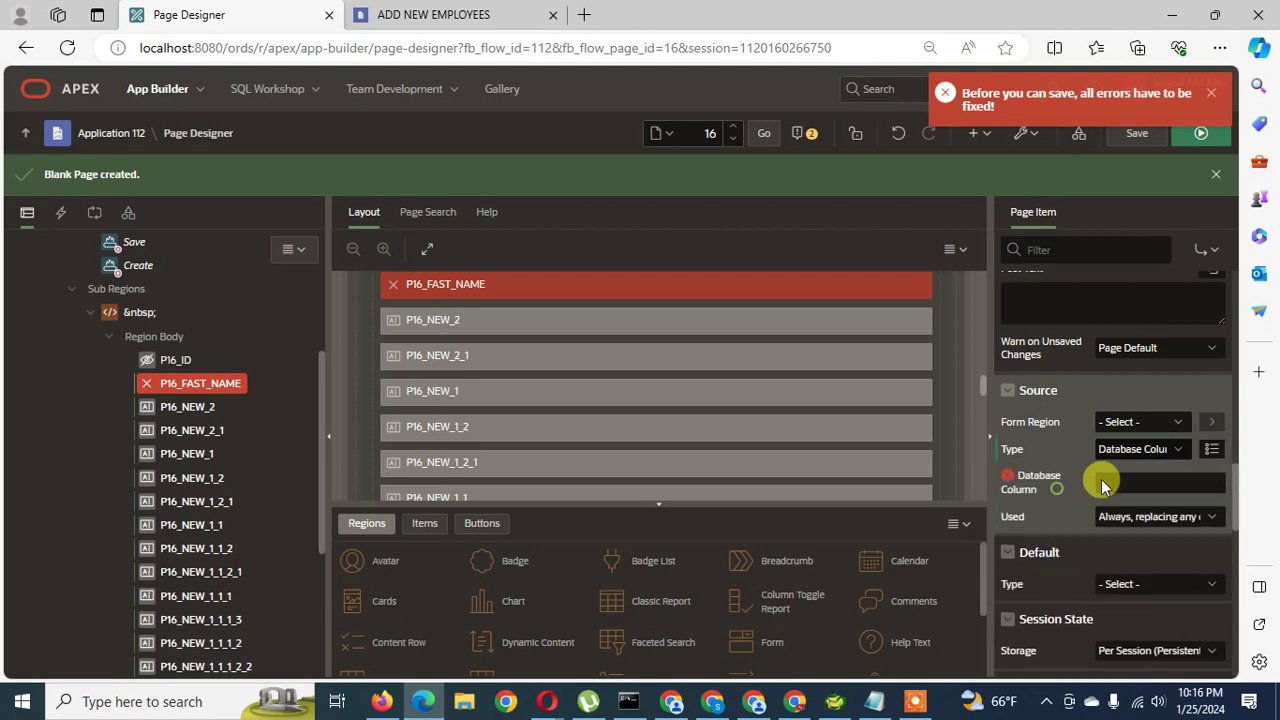
left_click(1140, 482)
left_click_drag(1140, 482, 995, 490)
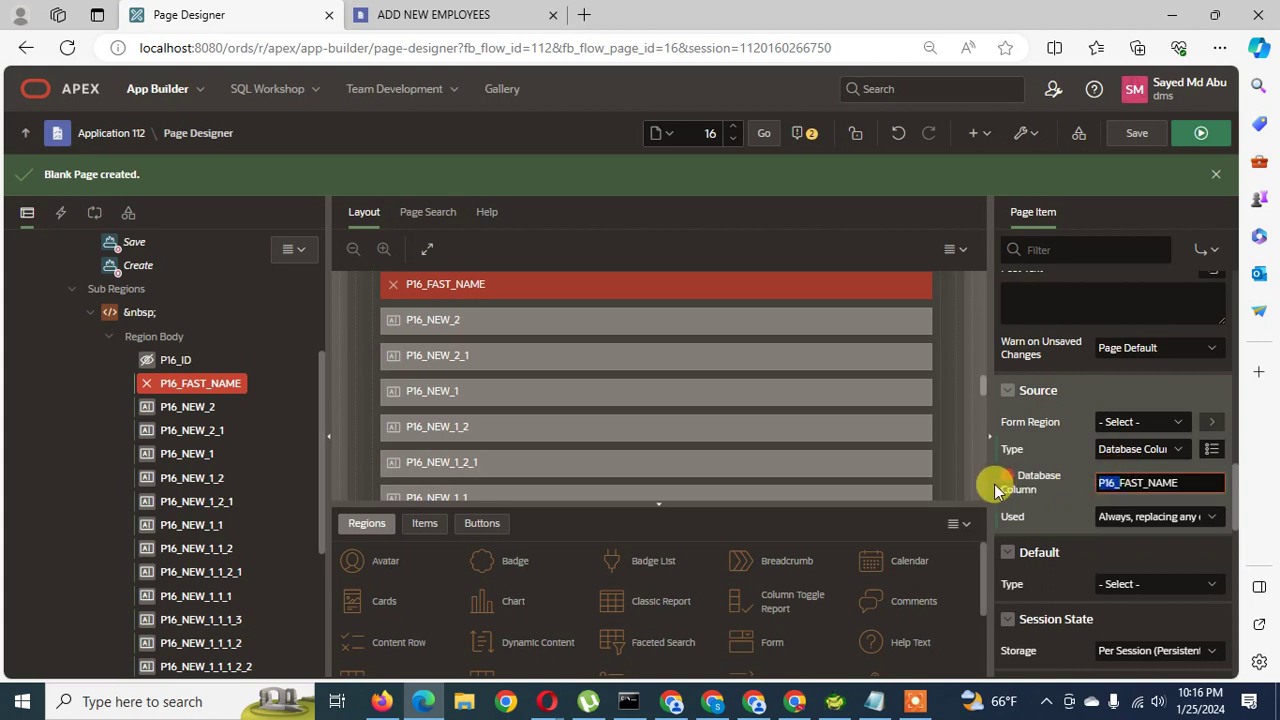
left_click(1137, 133)
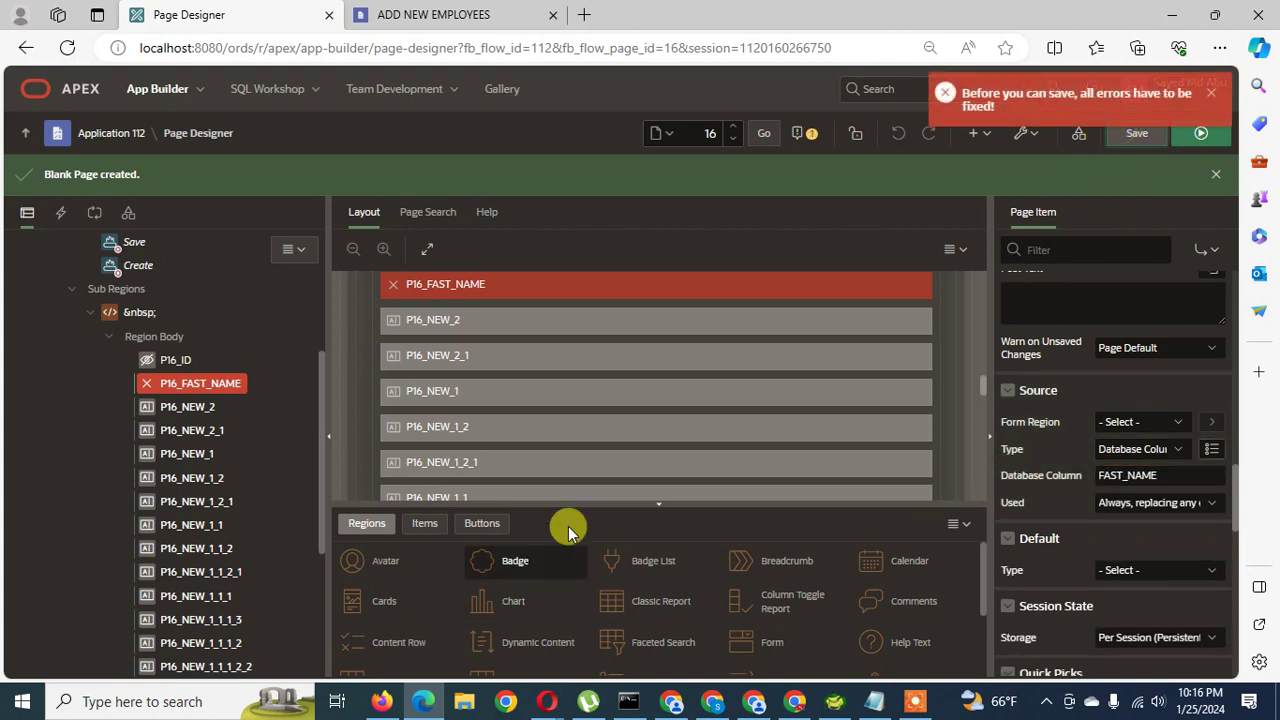
Open the page's error messages and go to the flagged property of P16_FAST_NAME
left_click(1213, 95)
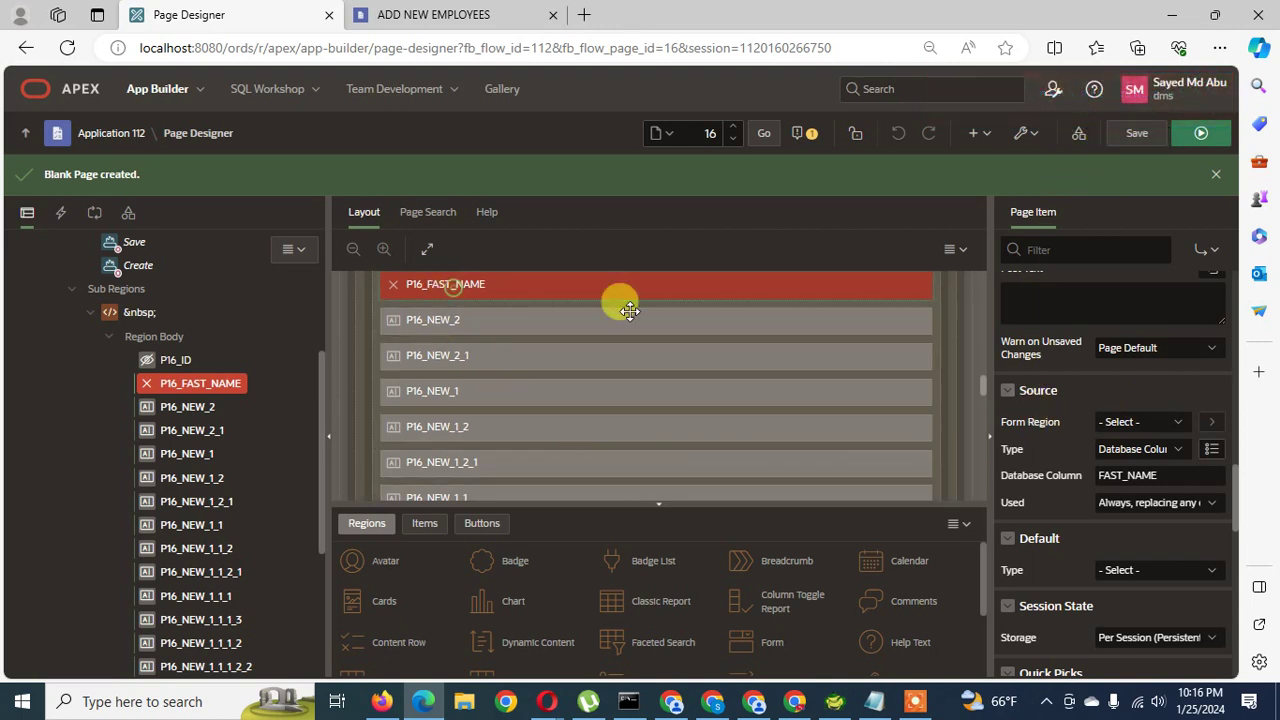
scroll(1128, 466, "up", 3)
left_click(790, 140)
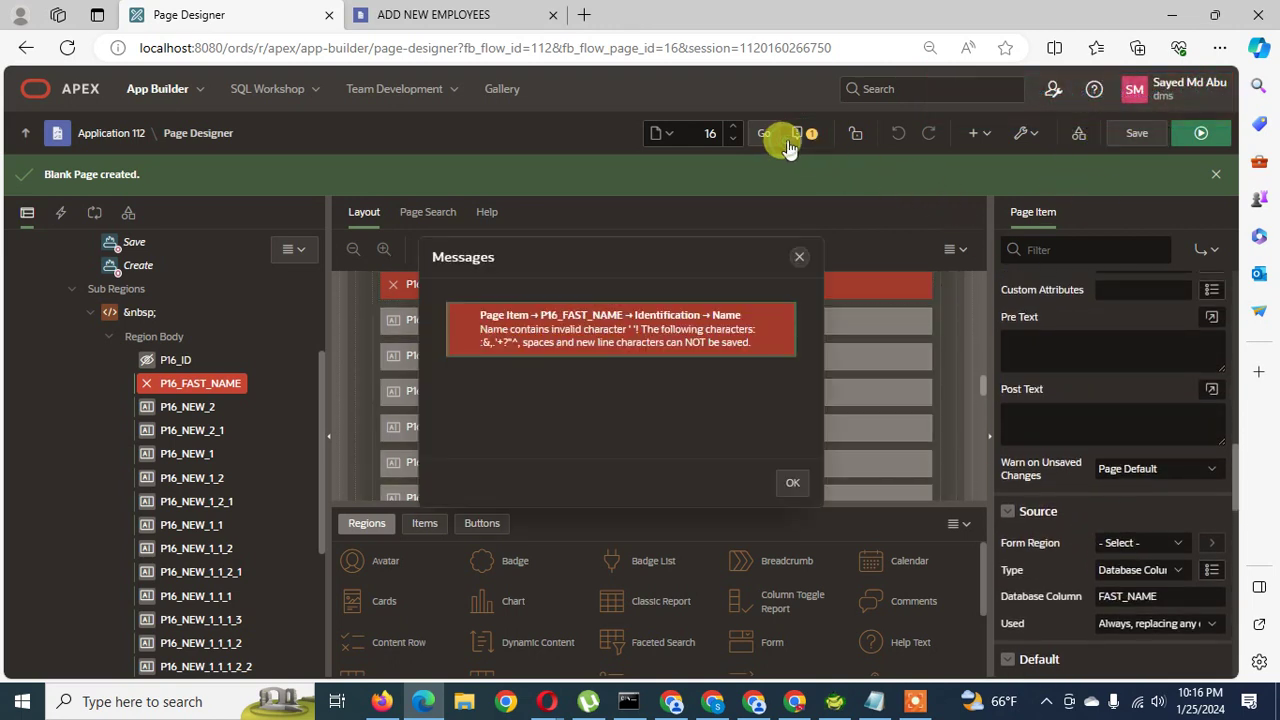
left_click(651, 334)
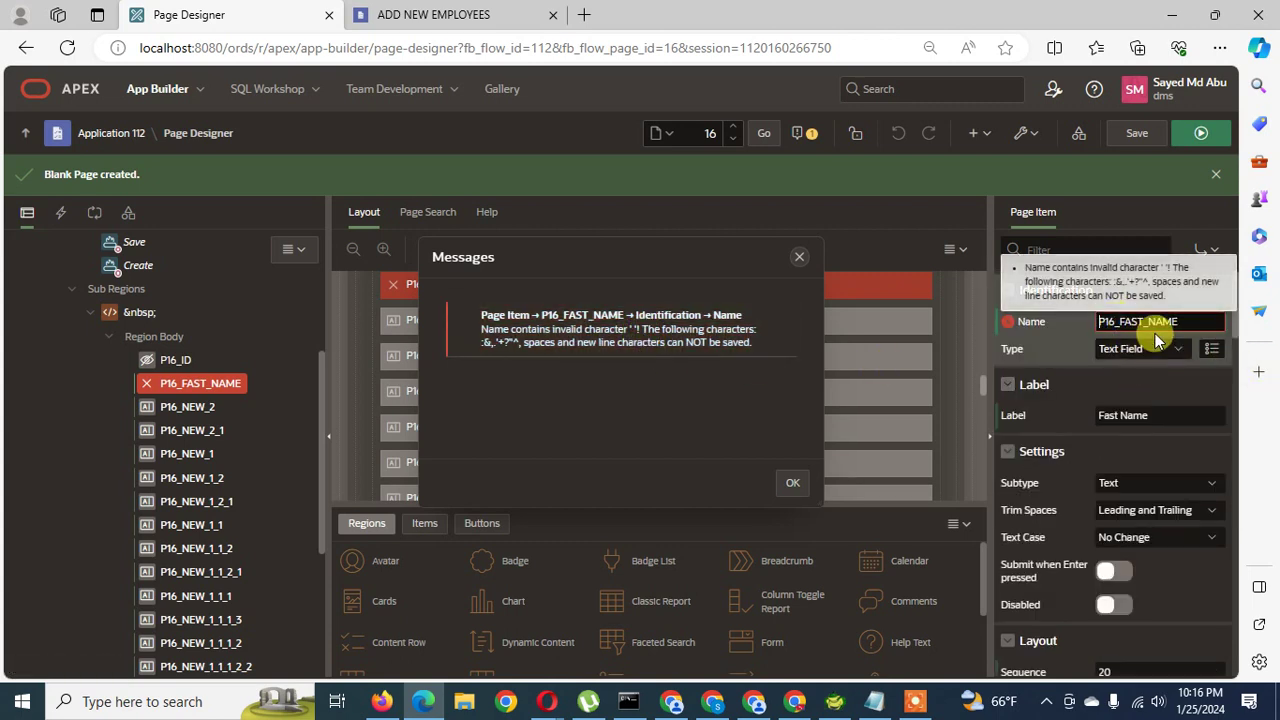
Switch to Toad for Oracle, list the DMS schema's tables and check the FAST_NAME column of EMPLOYEE_BASIC
left_click(848, 705)
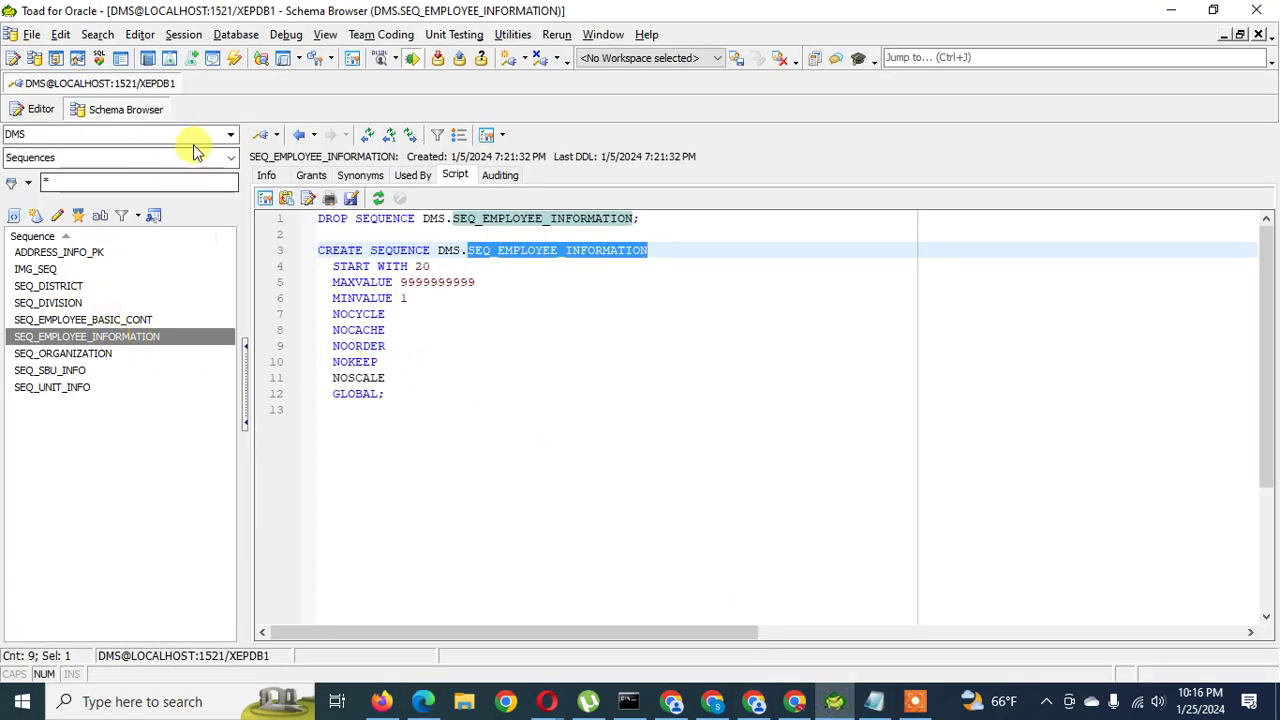
left_click(226, 157)
left_click(224, 146)
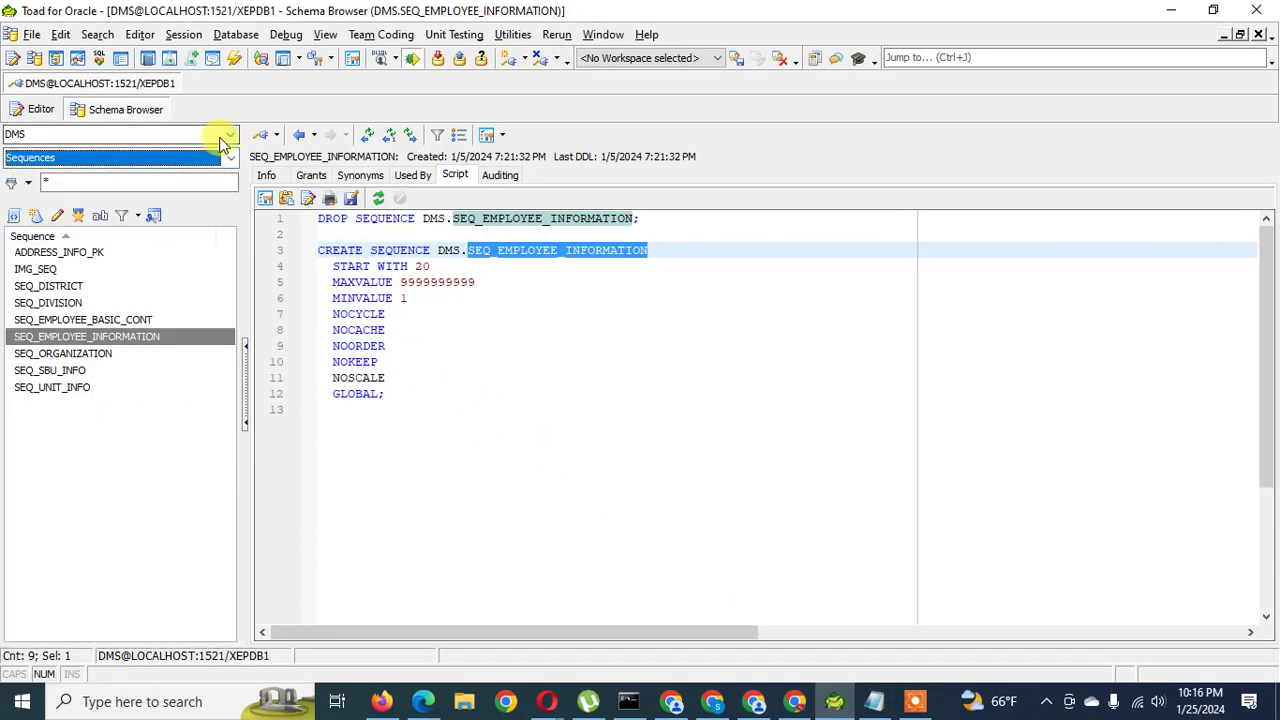
left_click(226, 135)
left_click(229, 158)
left_click(229, 158)
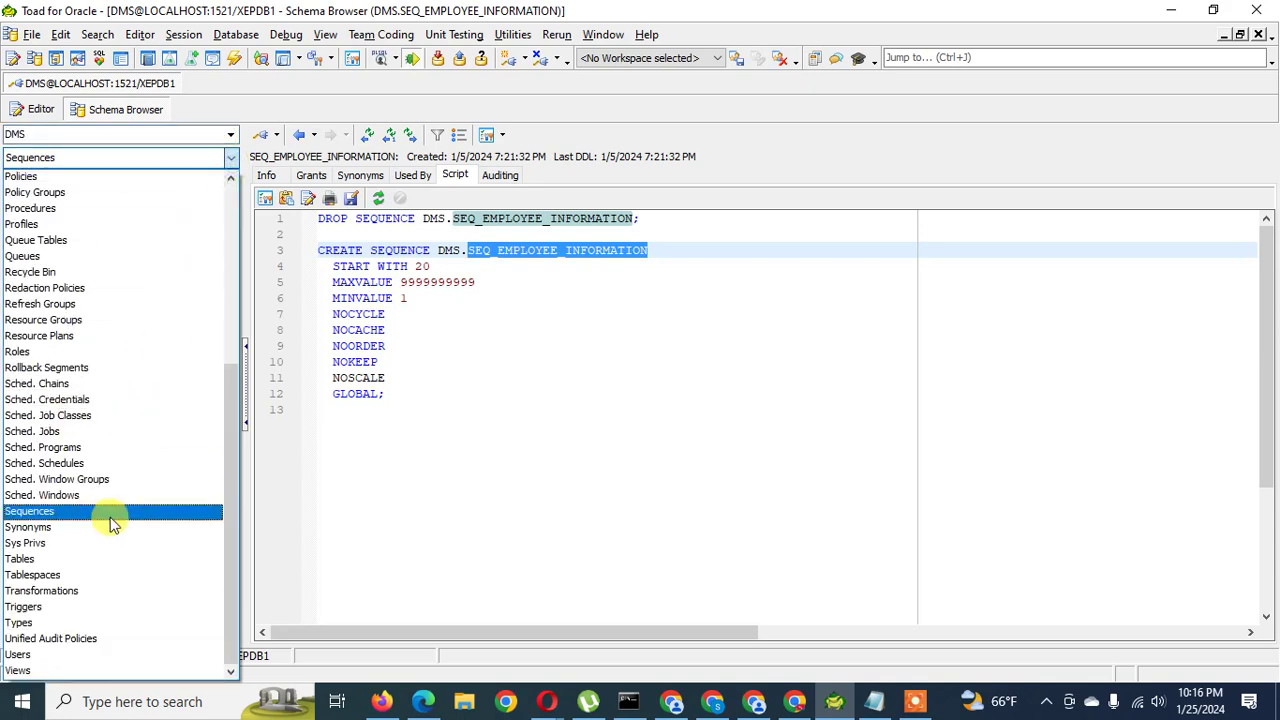
left_click(43, 558)
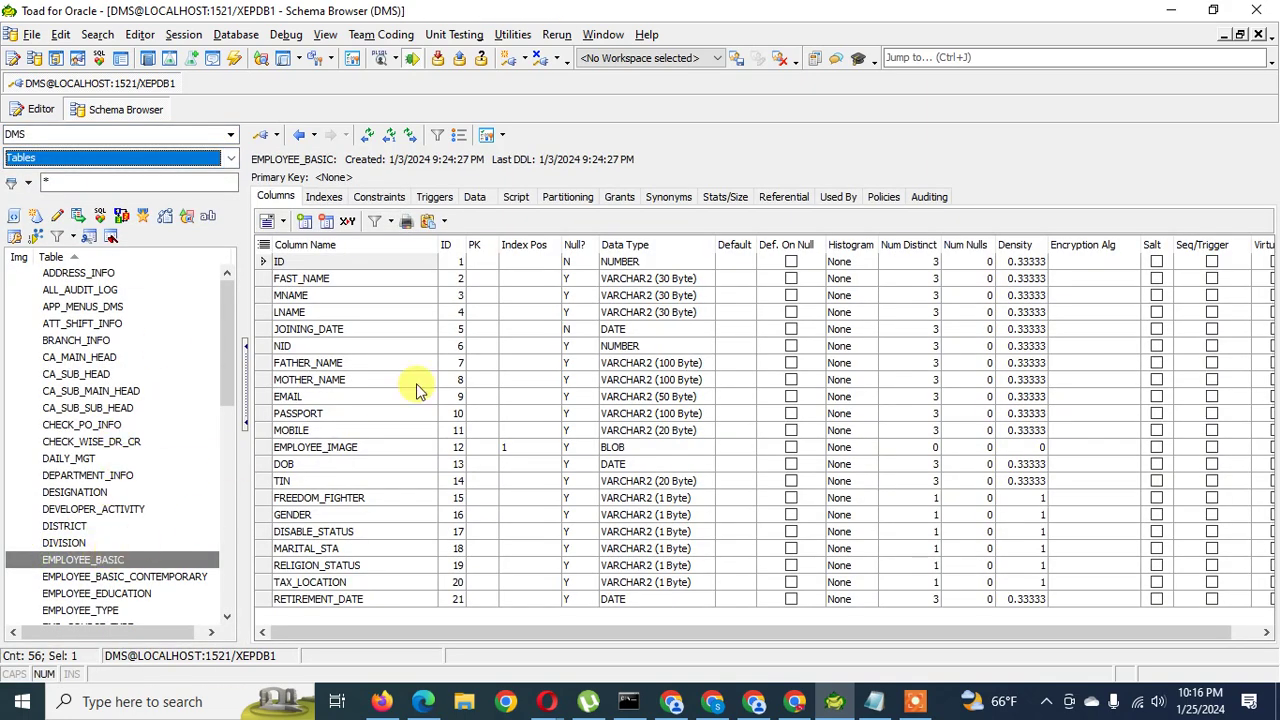
left_click(340, 282)
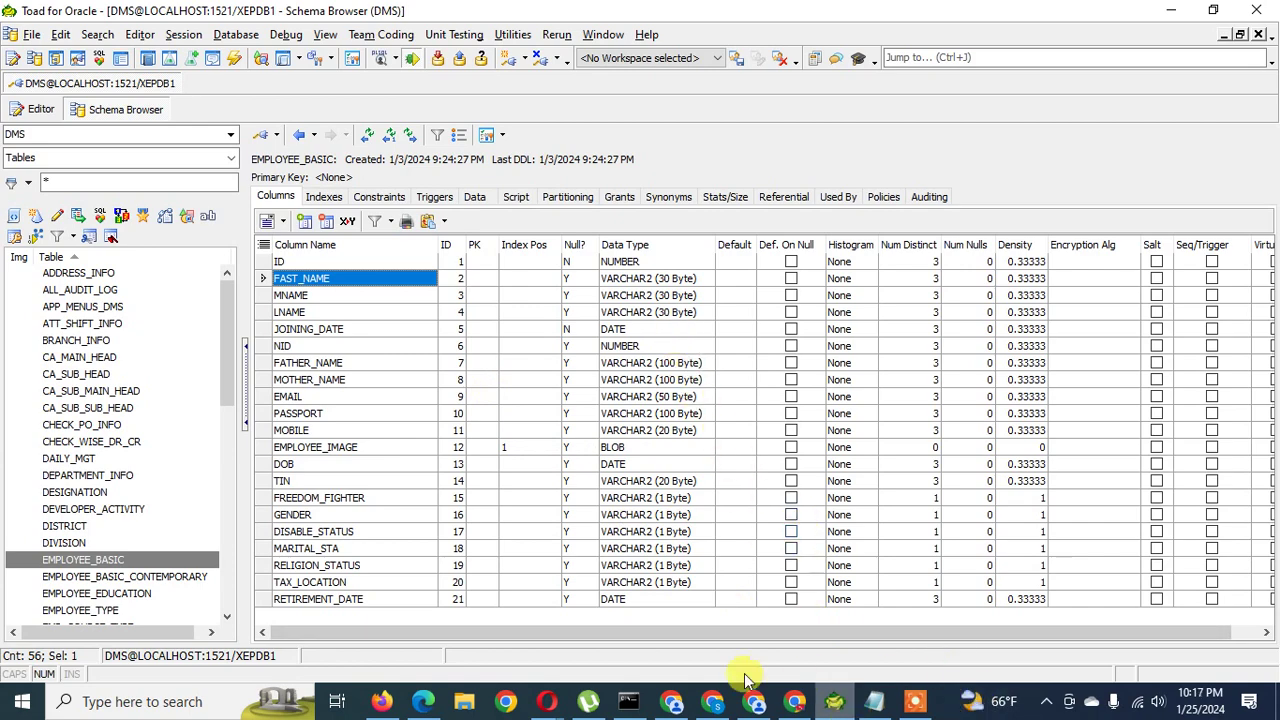
Return to the Page Designer, remove the trailing spaces from the item name P16_FAST_NAME, and save the page
left_click(425, 701)
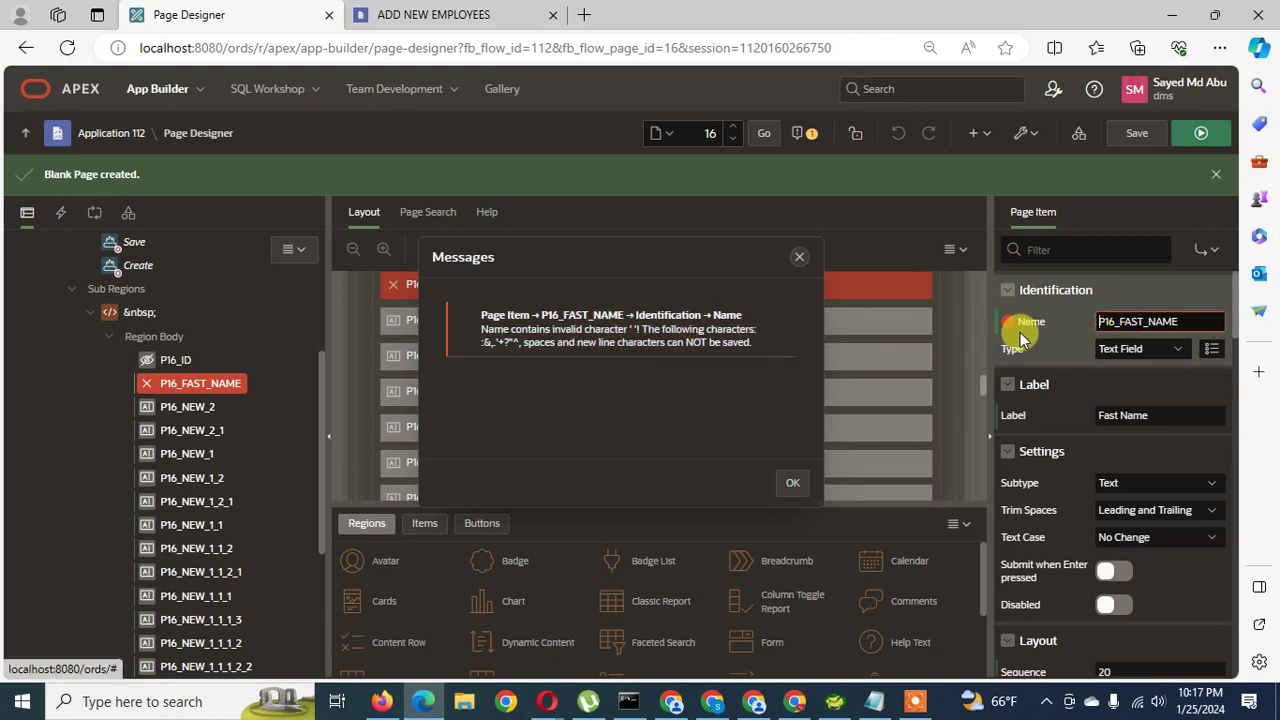
left_click(1185, 321)
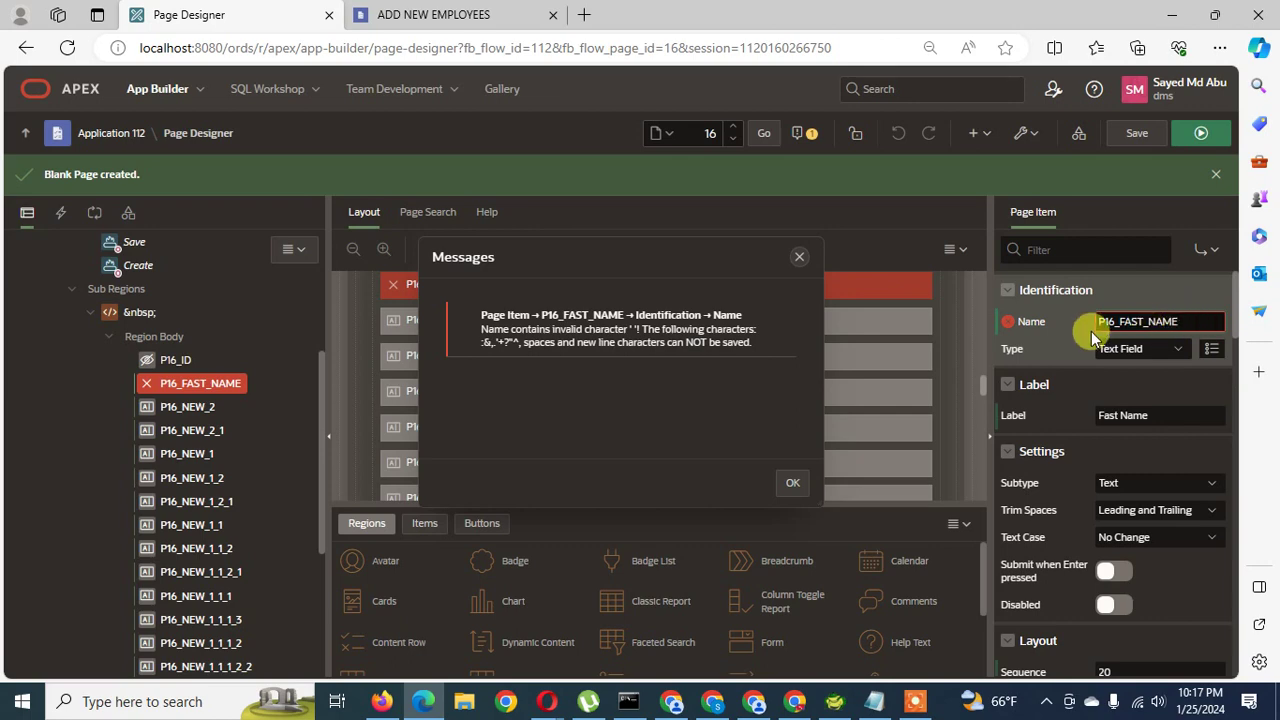
left_click(1140, 133)
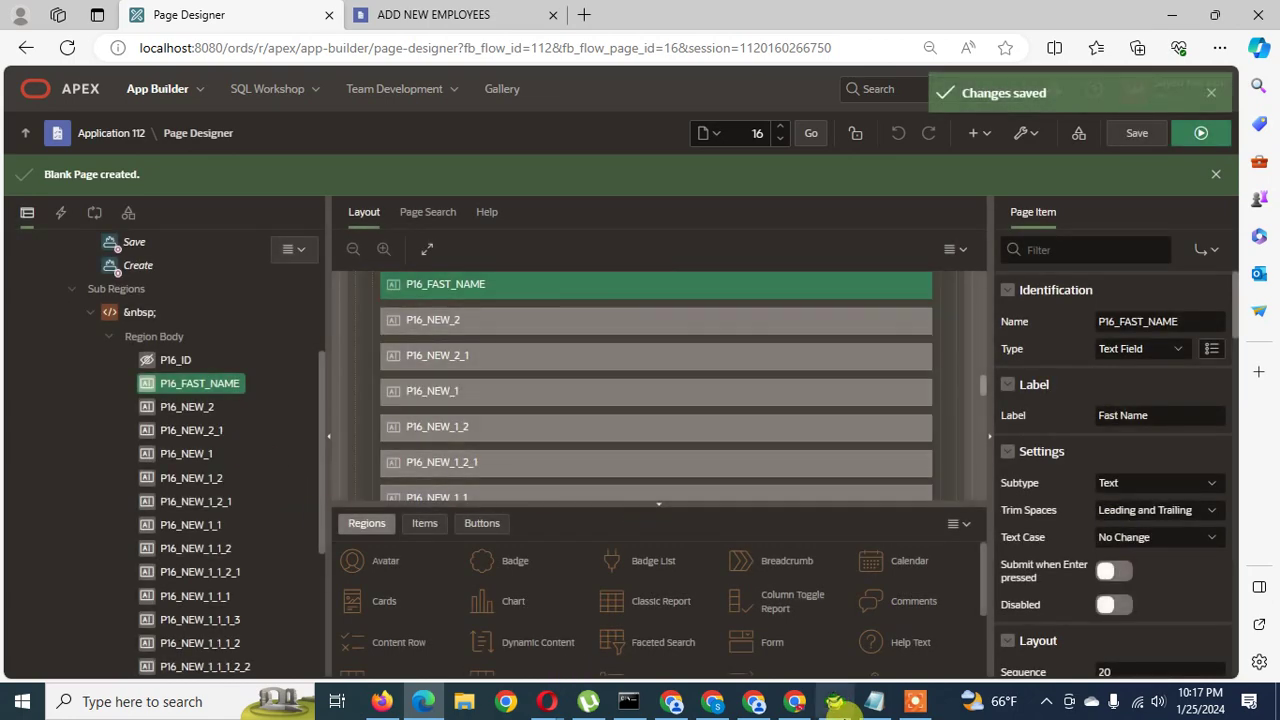
Rename the item P16_NEW_2 as P16_MNAME, using the name copied from the Notepad instructions
left_click(869, 704)
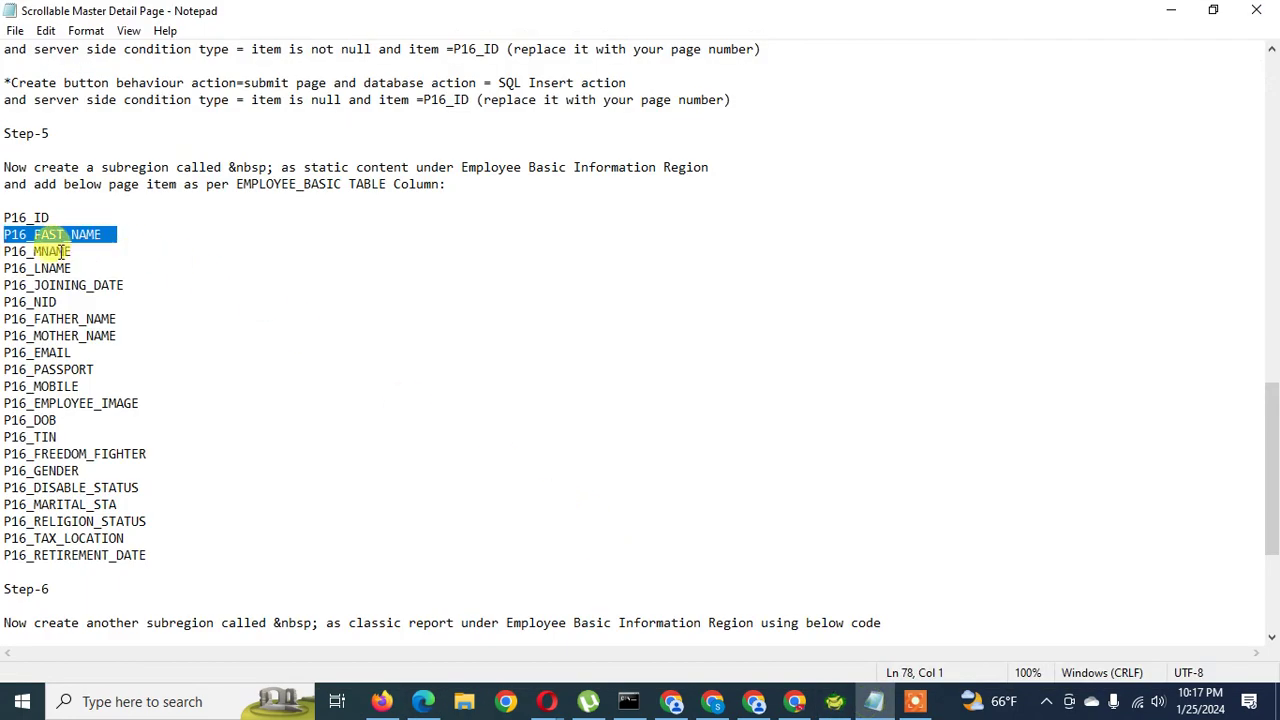
left_click_drag(90, 251, 4, 251)
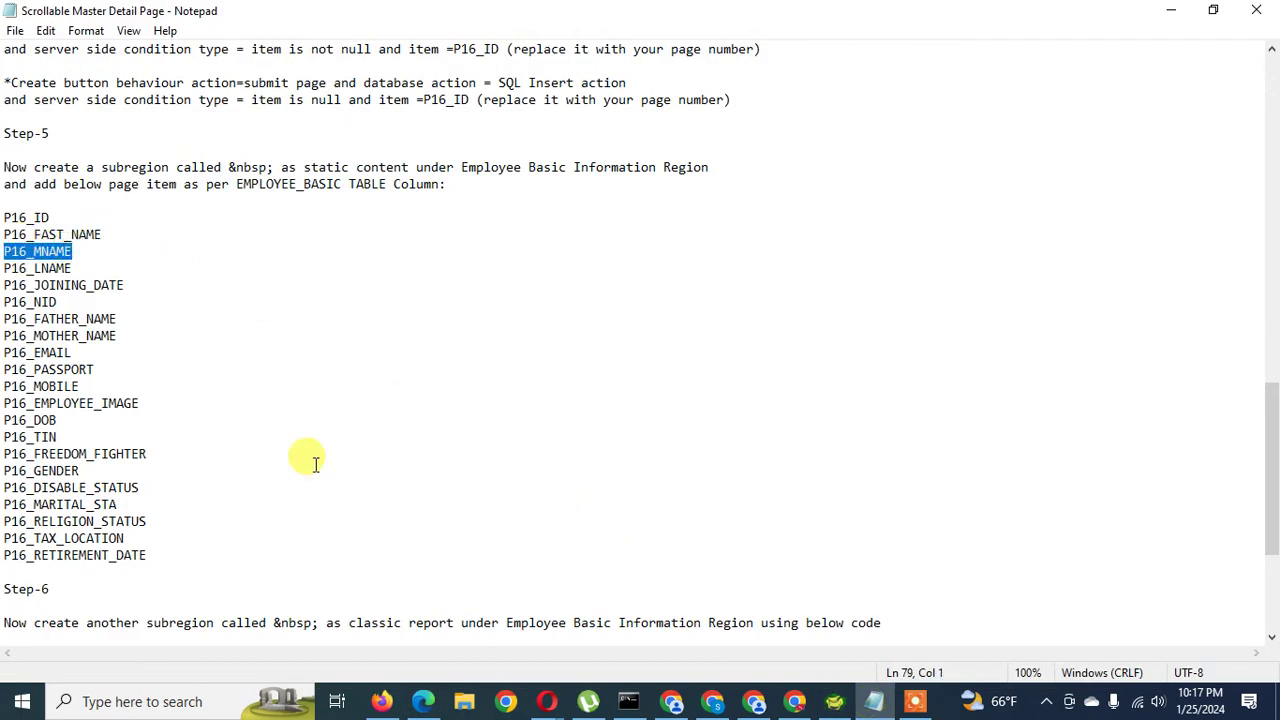
left_click(425, 701)
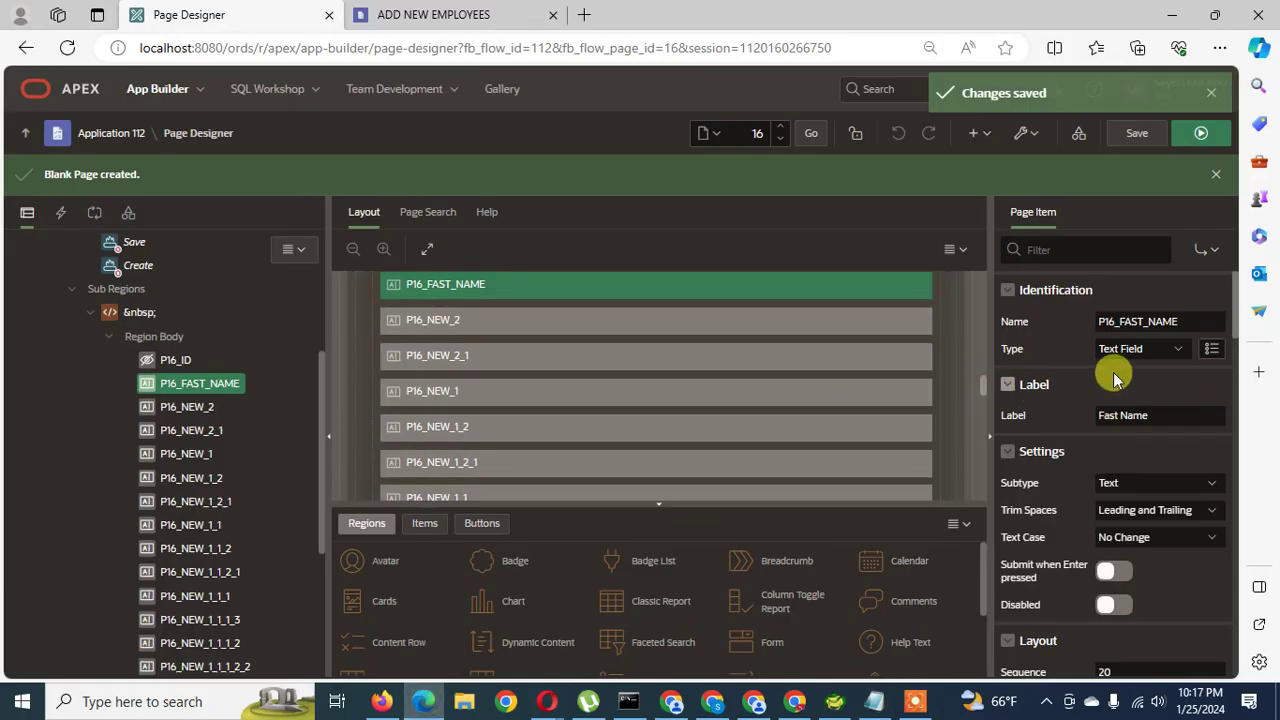
left_click_drag(1180, 321, 976, 315)
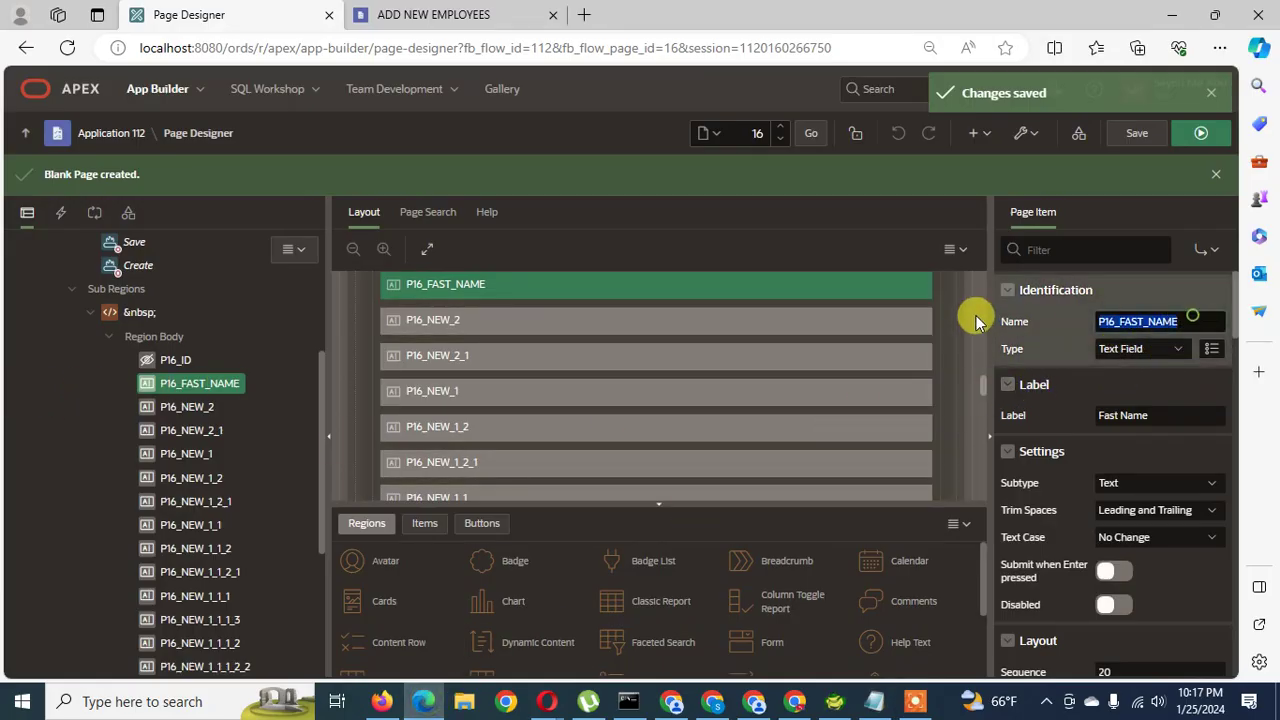
left_click(190, 407)
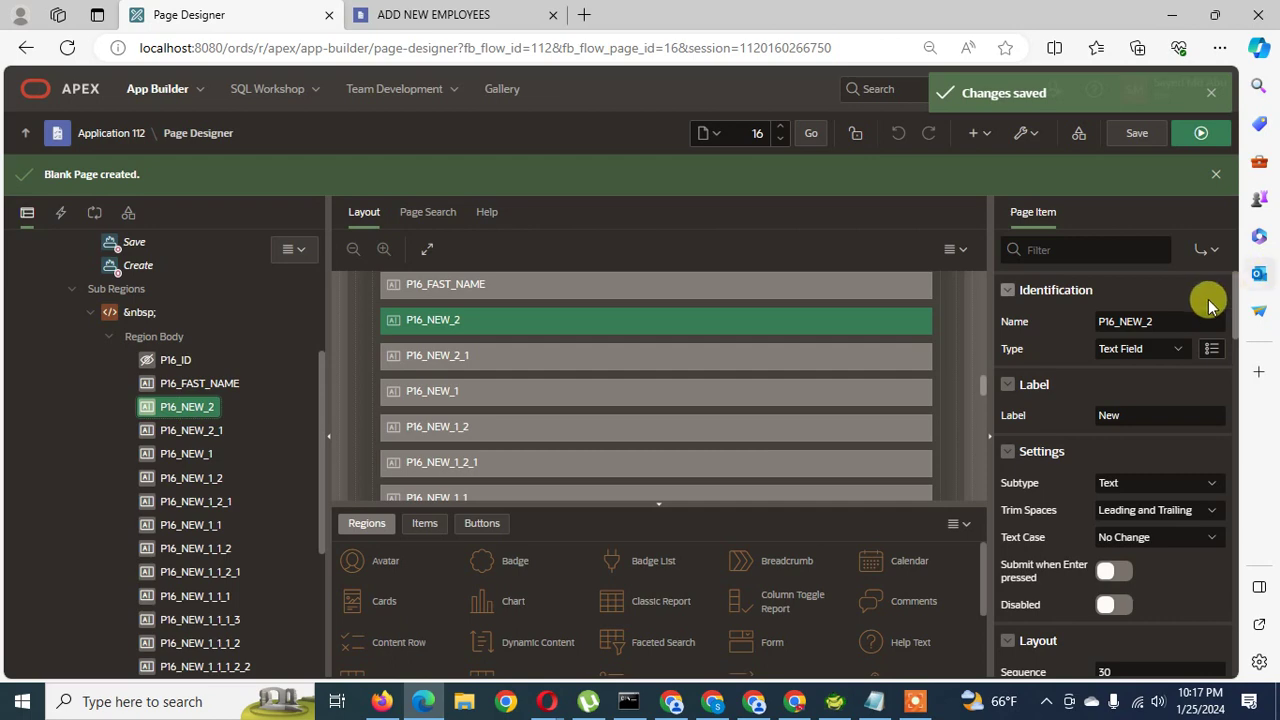
left_click_drag(1185, 321, 1097, 358)
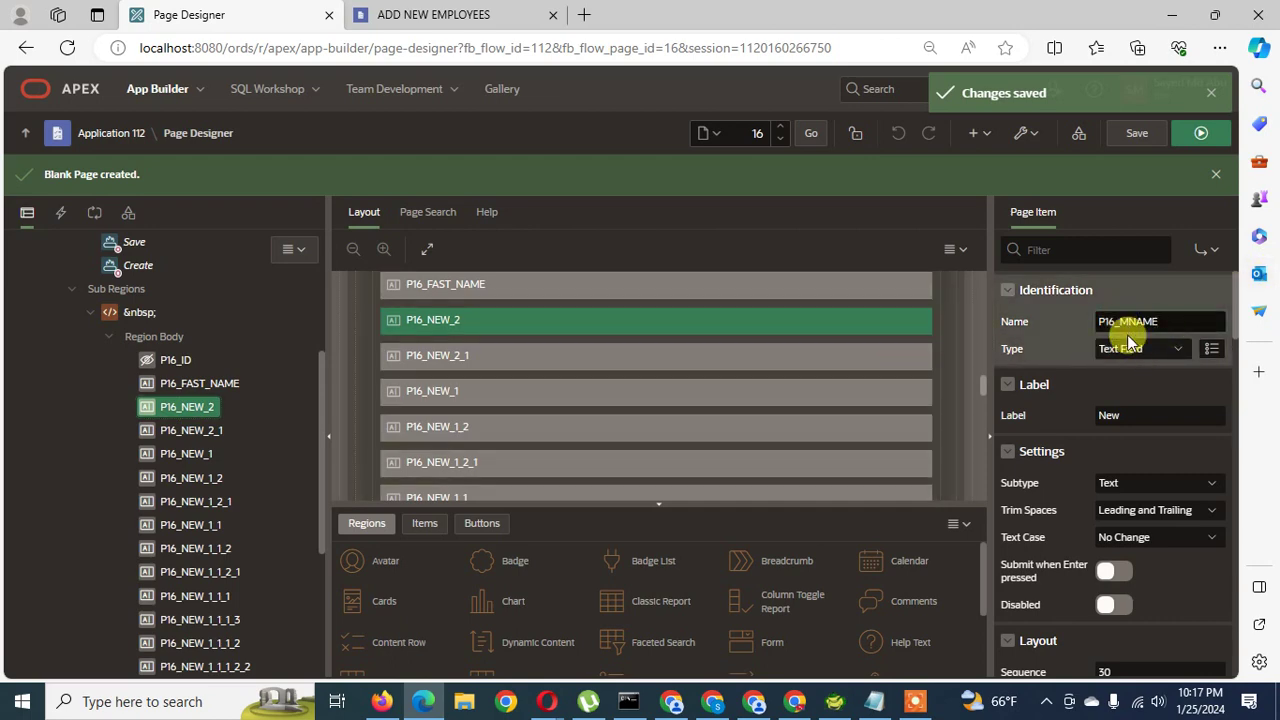
Copy the name P16_LNAME from the Notepad instructions and enter it as the name of the item P16_NEW_2_1
left_click(873, 706)
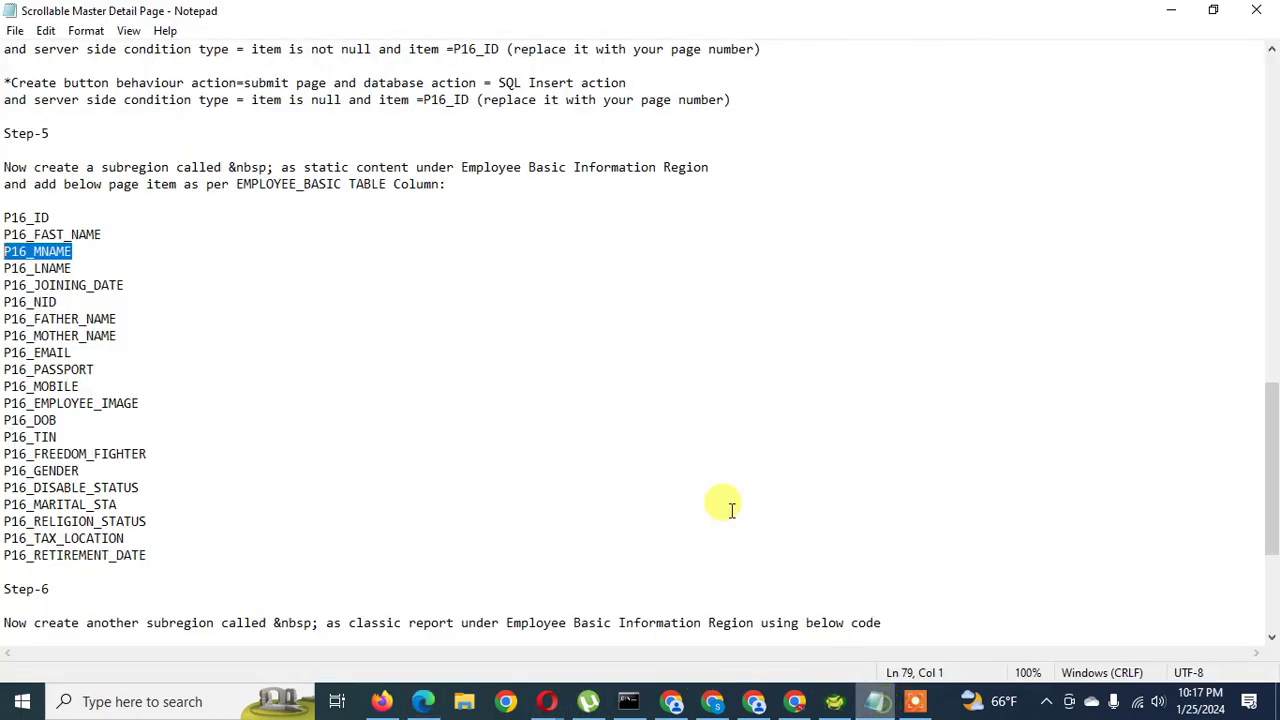
left_click_drag(94, 268, 8, 268)
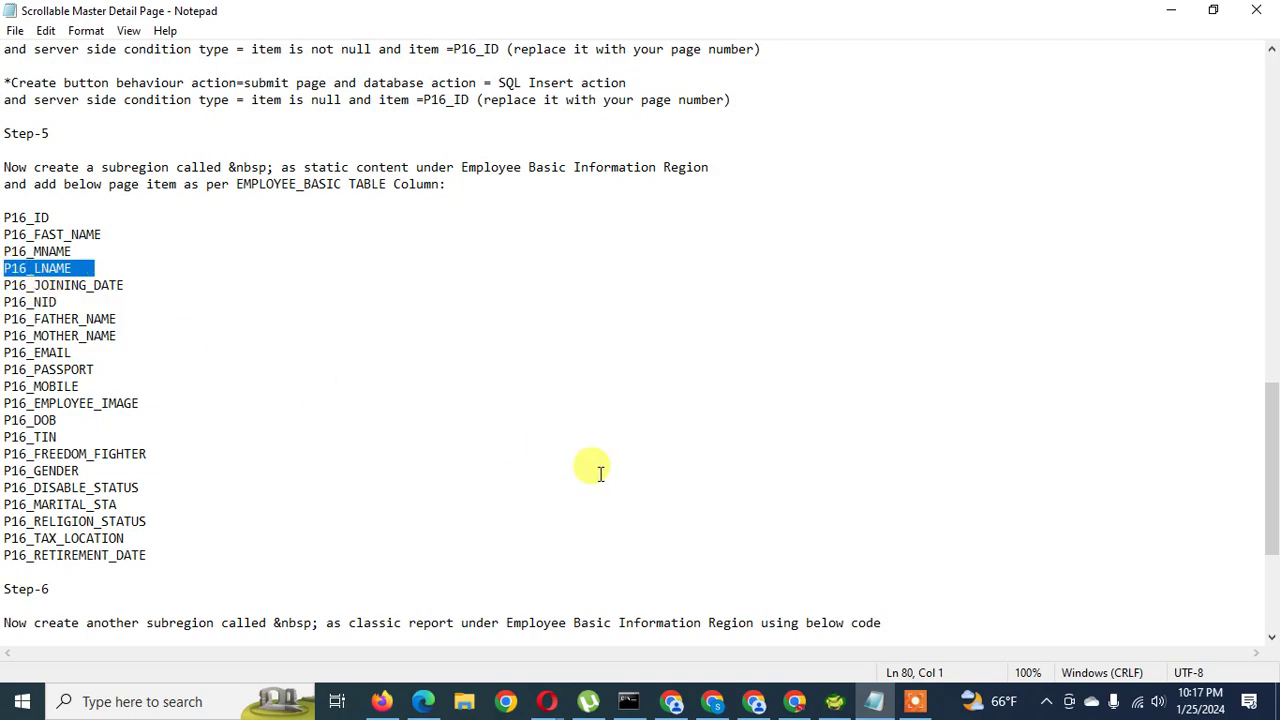
left_click(877, 706)
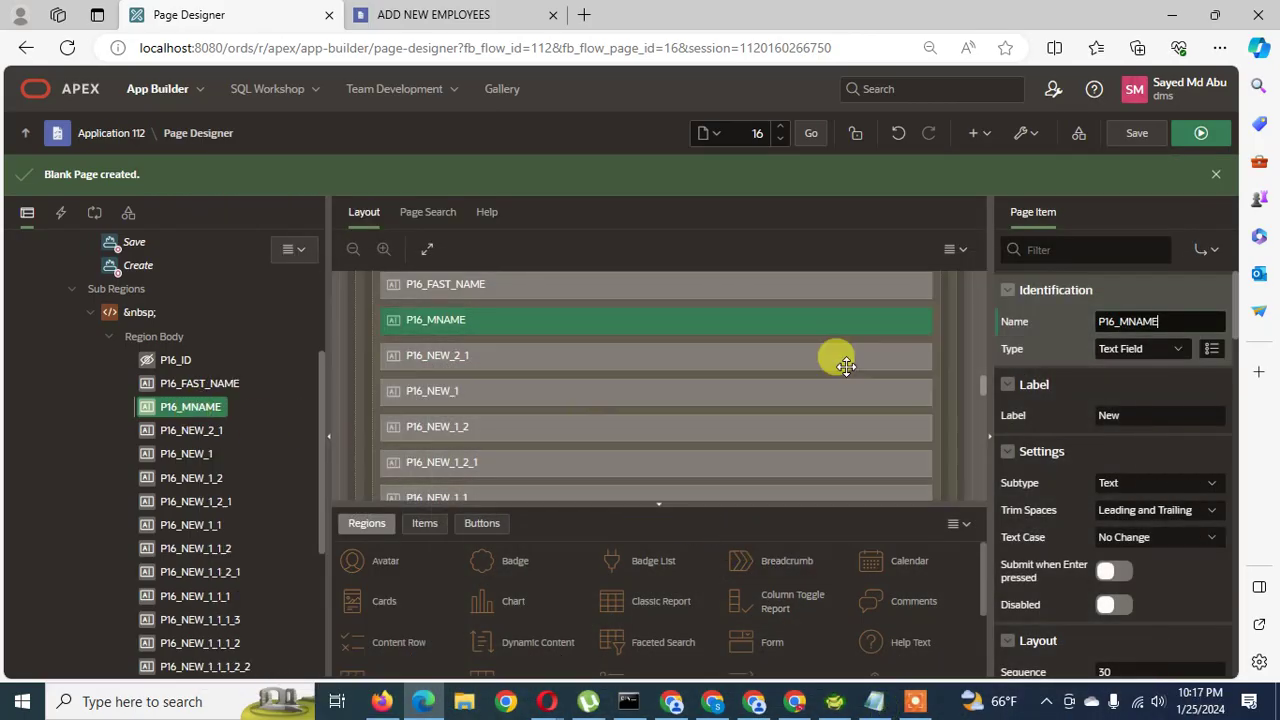
left_click(182, 430)
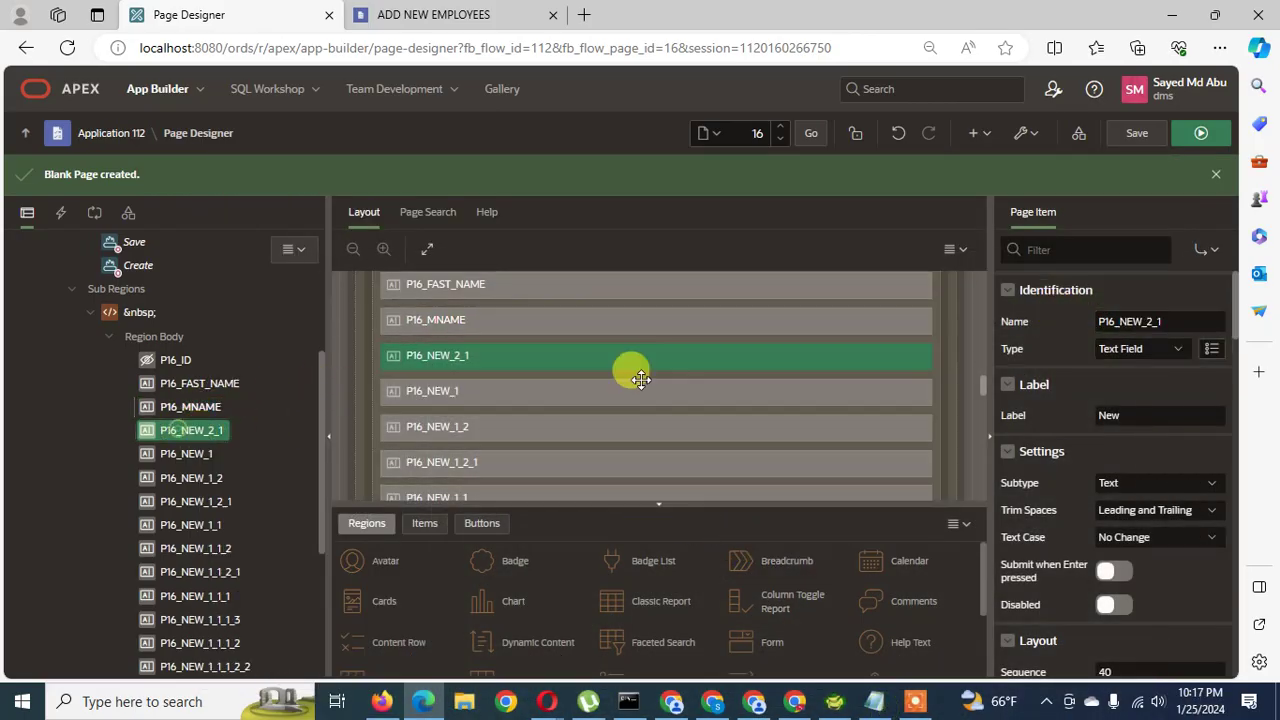
double_click(1184, 321)
type("P16_LNAME")
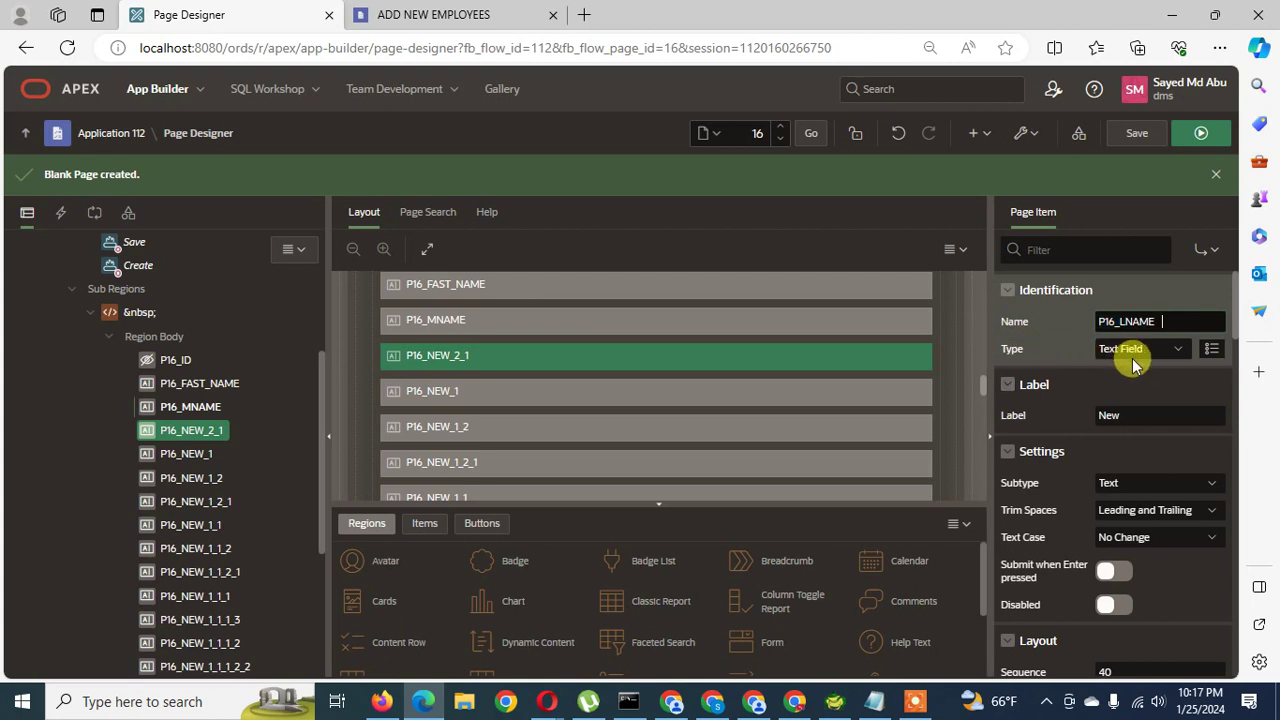